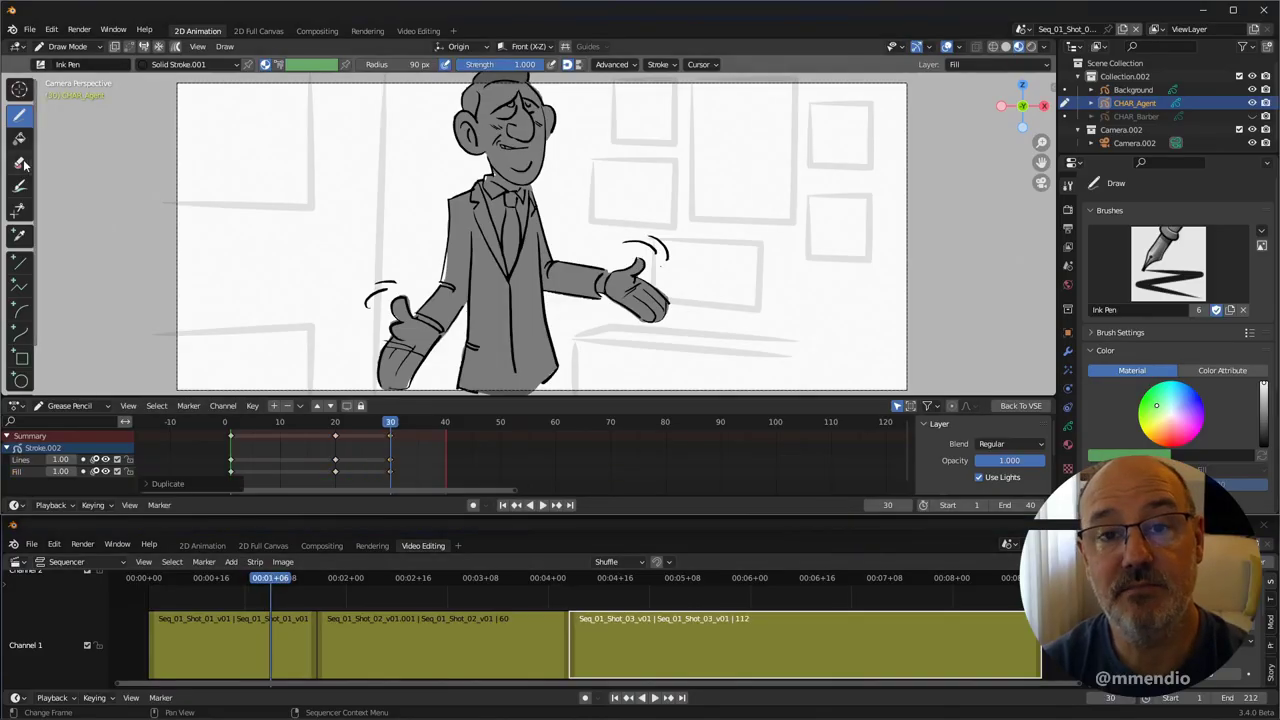
- Erase both arms, the hands and their motion marks from the agent drawing at frame 30
click(20, 162)
mouse_move(440, 320)
mouse_down()
mouse_move(400, 300)
mouse_move(443, 306)
mouse_move(448, 200)
mouse_up()
mouse_move(655, 300)
mouse_down()
mouse_move(612, 270)
mouse_move(557, 271)
mouse_move(554, 221)
mouse_up()
- Draw the agent's arm on the left of the drawing bent with its hand on the hip, using the Ink Pen on the Lines layer
click(20, 116)
click(30, 460)
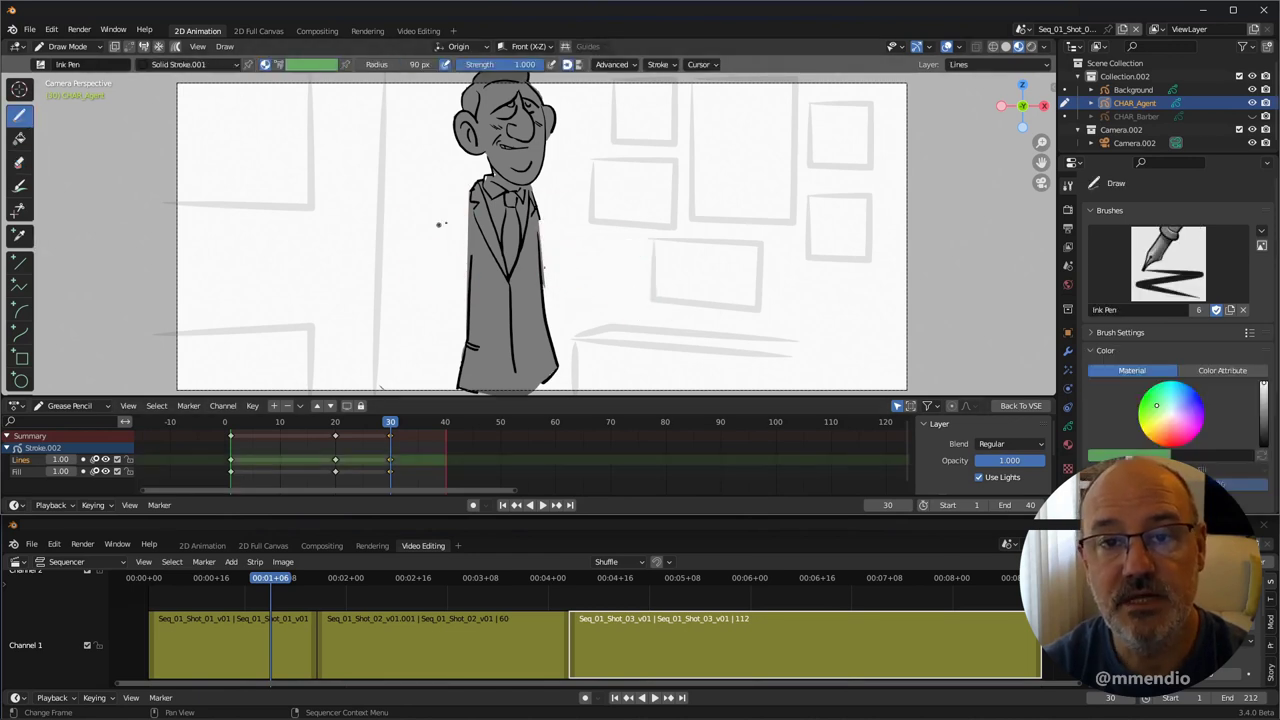
mouse_move(468, 196)
mouse_down()
mouse_move(392, 272)
mouse_move(437, 325)
mouse_up()
mouse_move(418, 268)
mouse_down()
mouse_move(440, 264)
mouse_move(458, 303)
mouse_up()
mouse_move(438, 325)
mouse_down()
mouse_move(459, 306)
mouse_move(436, 347)
mouse_up()
mouse_move(438, 338)
mouse_down()
mouse_move(419, 347)
mouse_move(463, 348)
mouse_up()
drag(463, 312, 467, 343)
- Draw the agent's other arm bent at the elbow, with its cuff and the hand resting on the hip
drag(533, 189, 585, 260)
drag(588, 264, 569, 304)
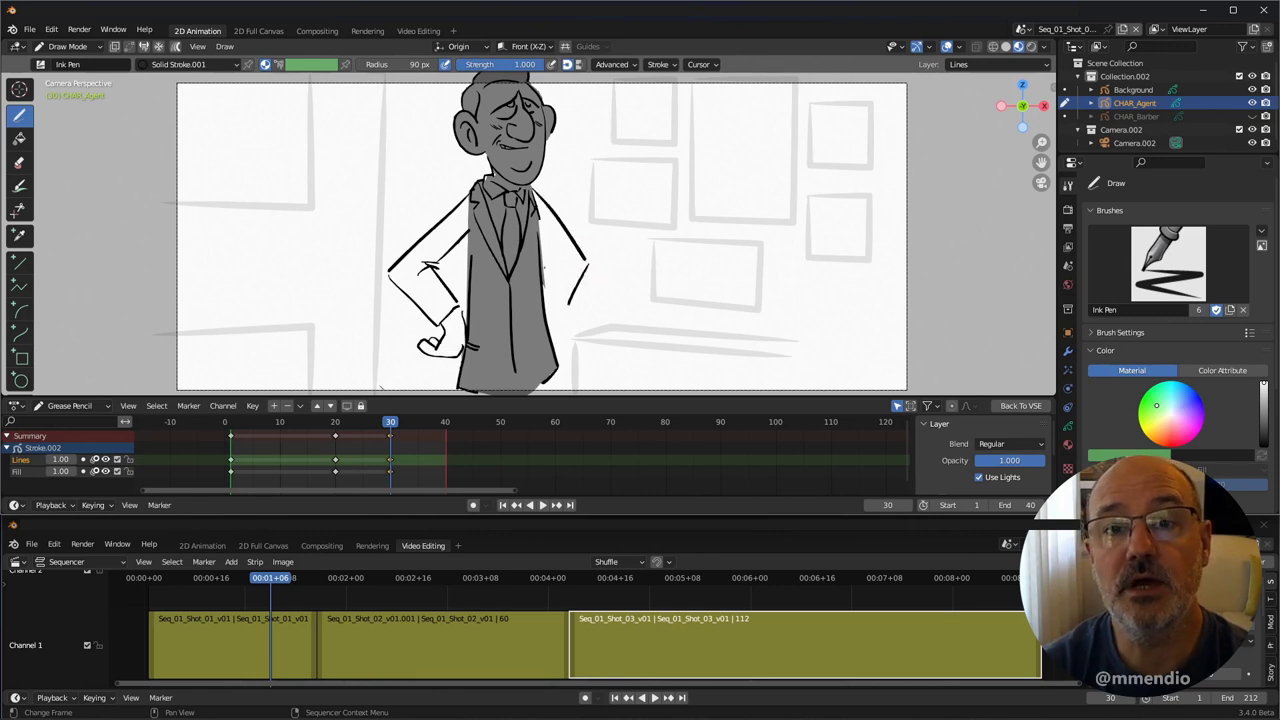
drag(538, 230, 561, 266)
mouse_move(556, 262)
mouse_down()
mouse_move(569, 268)
mouse_move(543, 289)
mouse_up()
drag(544, 304, 563, 316)
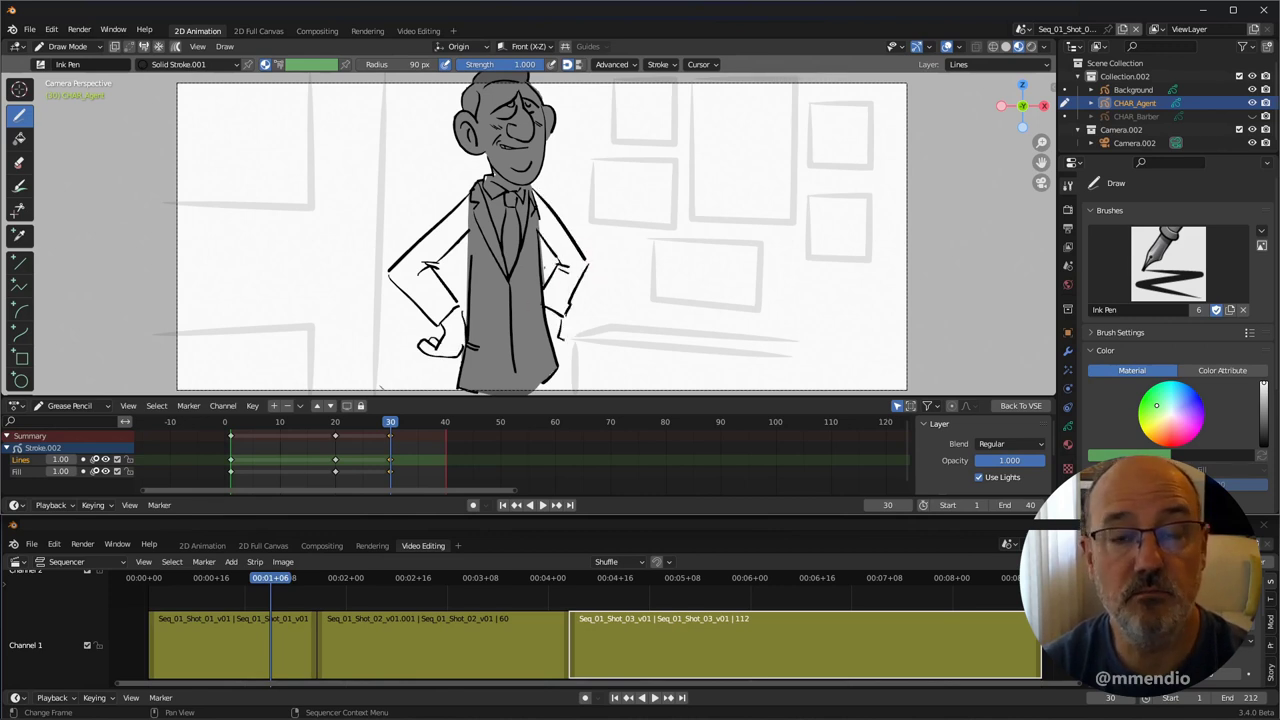
- Fill the newly drawn arms and hands on the Fill layer with the F_50% material
click(20, 471)
click(19, 138)
click(190, 64)
click(114, 126)
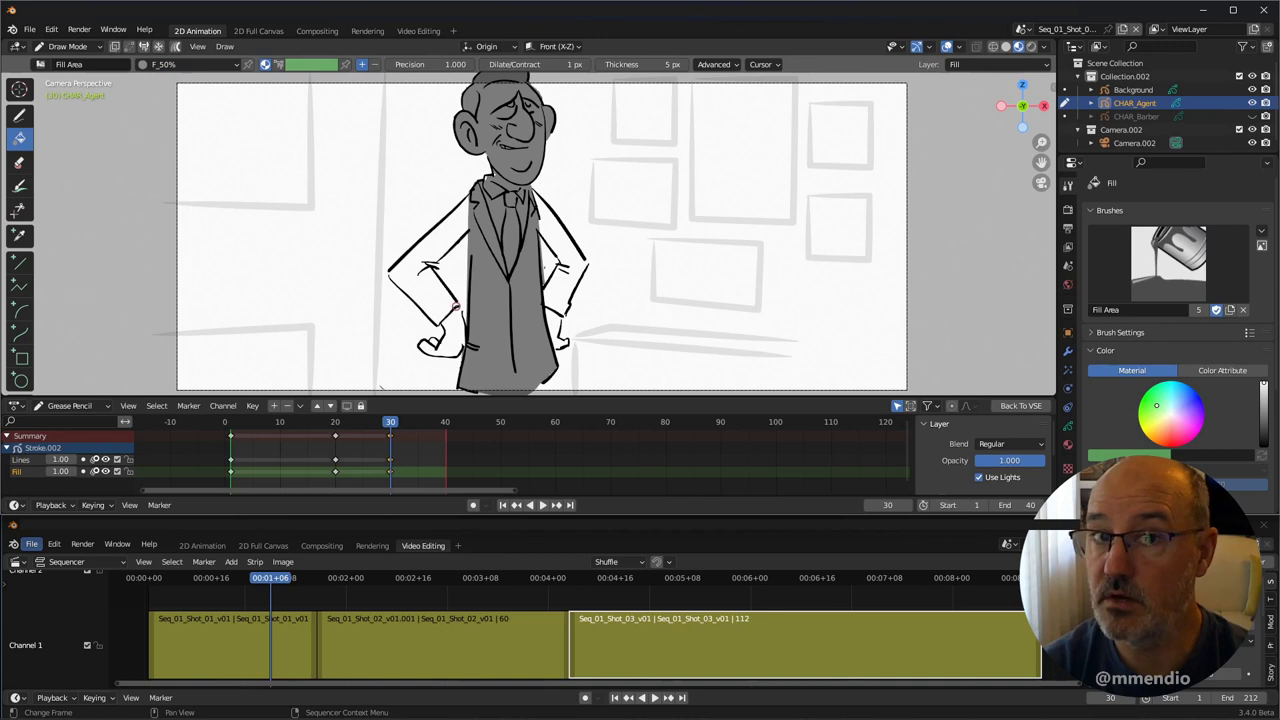
click(446, 332)
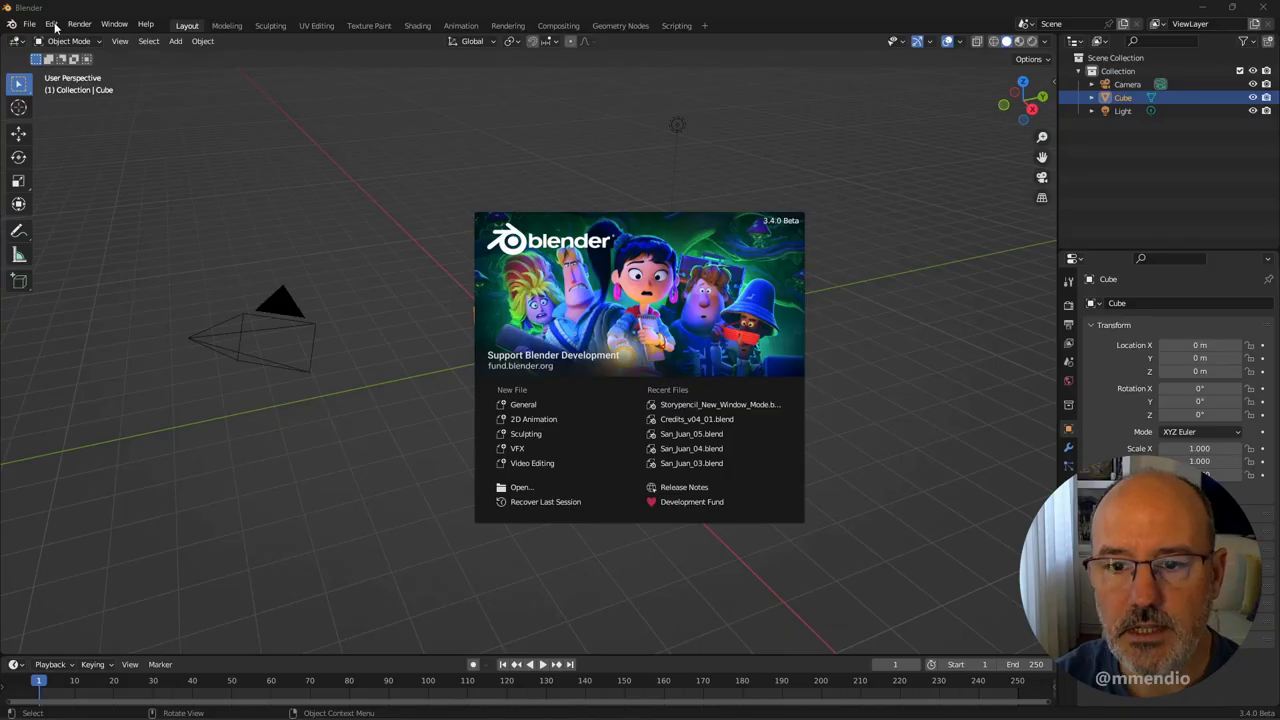
- Enable the testing add-on Sequencer: Storypencil - Storyboard Tools in the preferences and close them
click(51, 23)
click(51, 23)
click(88, 212)
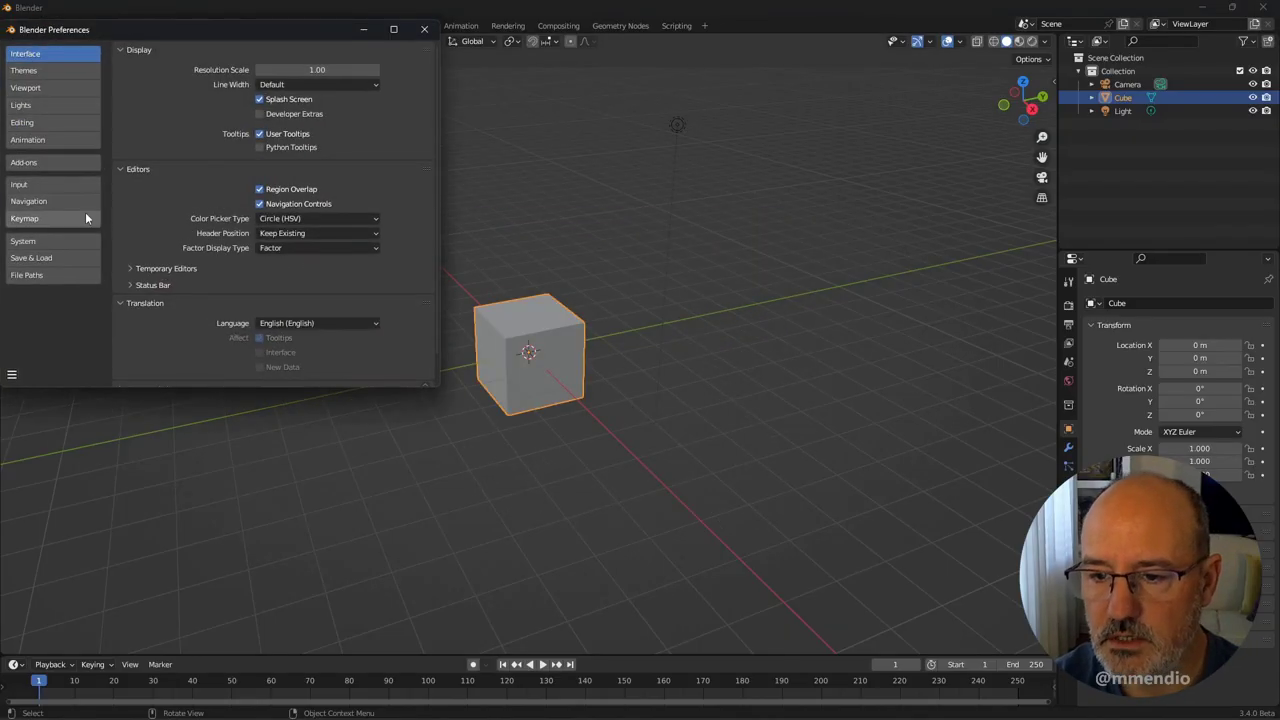
drag(147, 19, 431, 144)
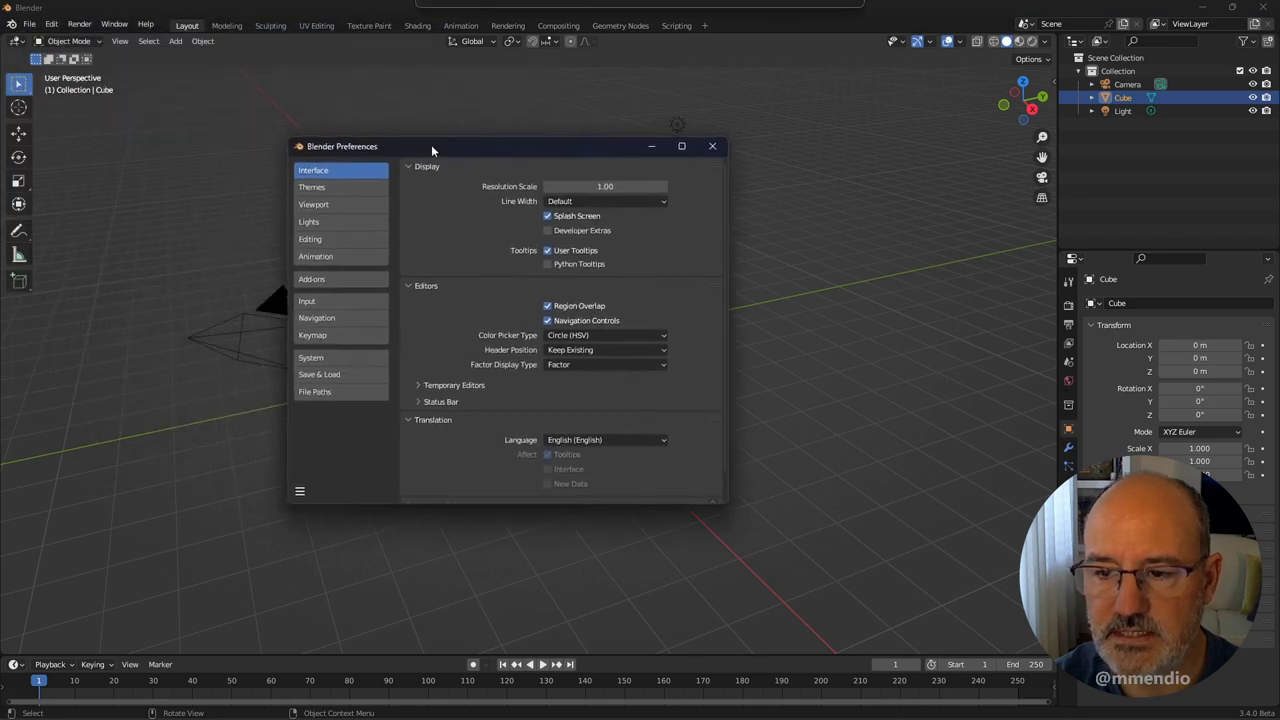
click(318, 282)
click(557, 174)
click(669, 191)
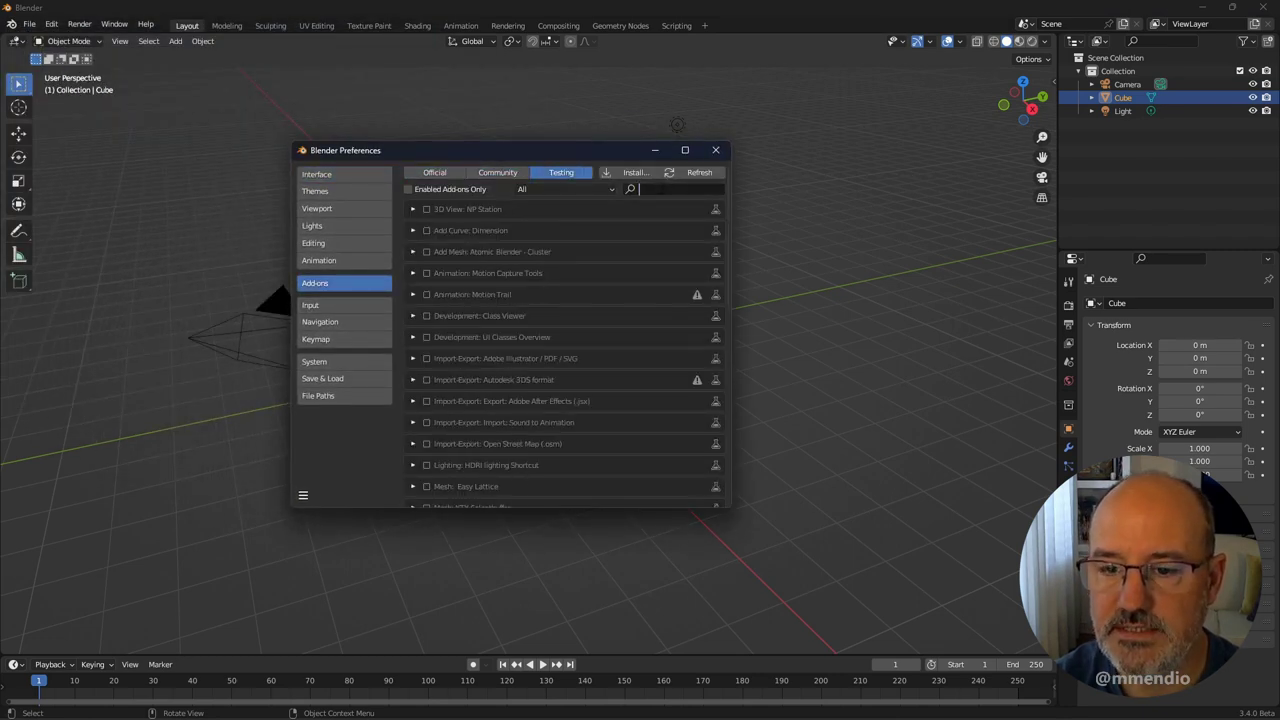
text(st)
text(to)
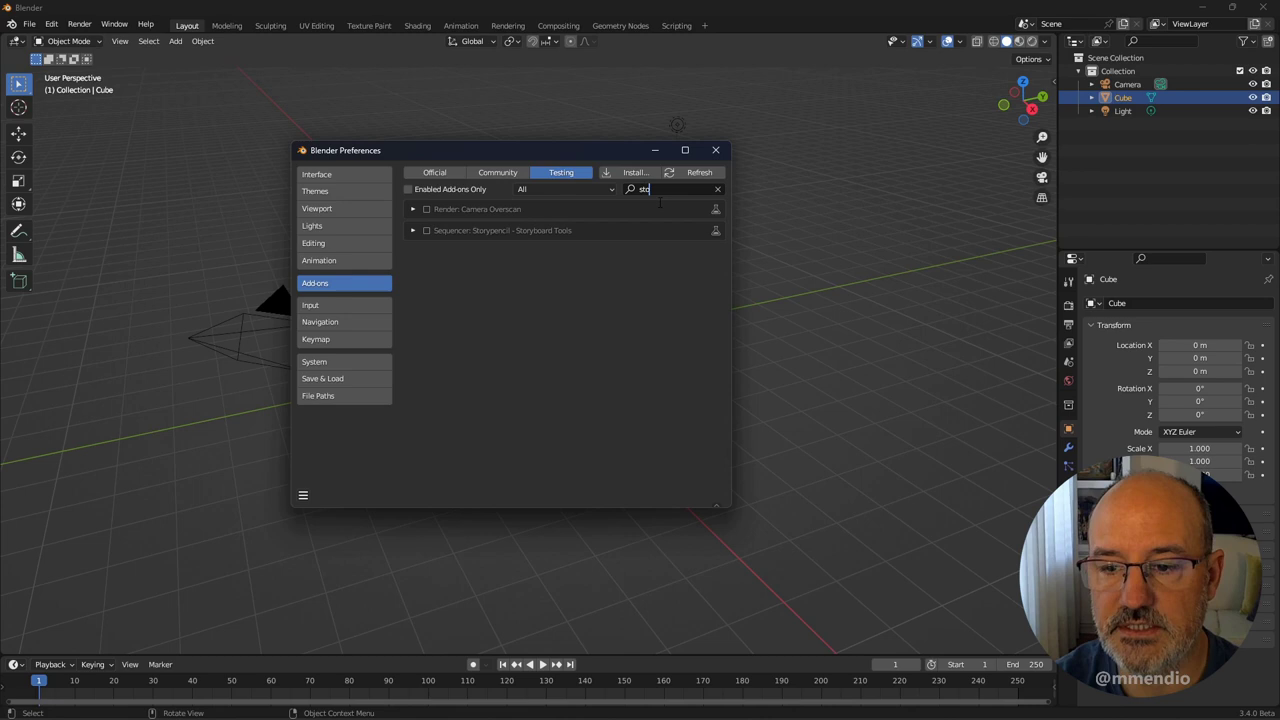
click(426, 230)
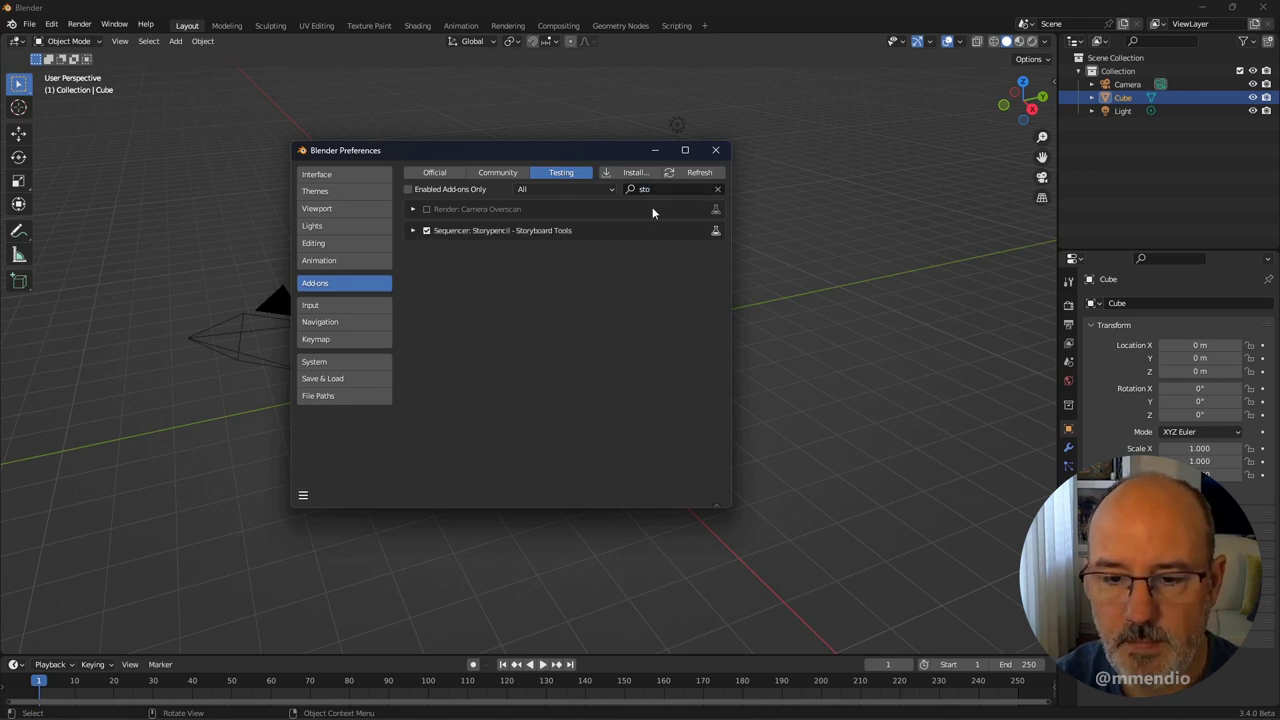
click(715, 150)
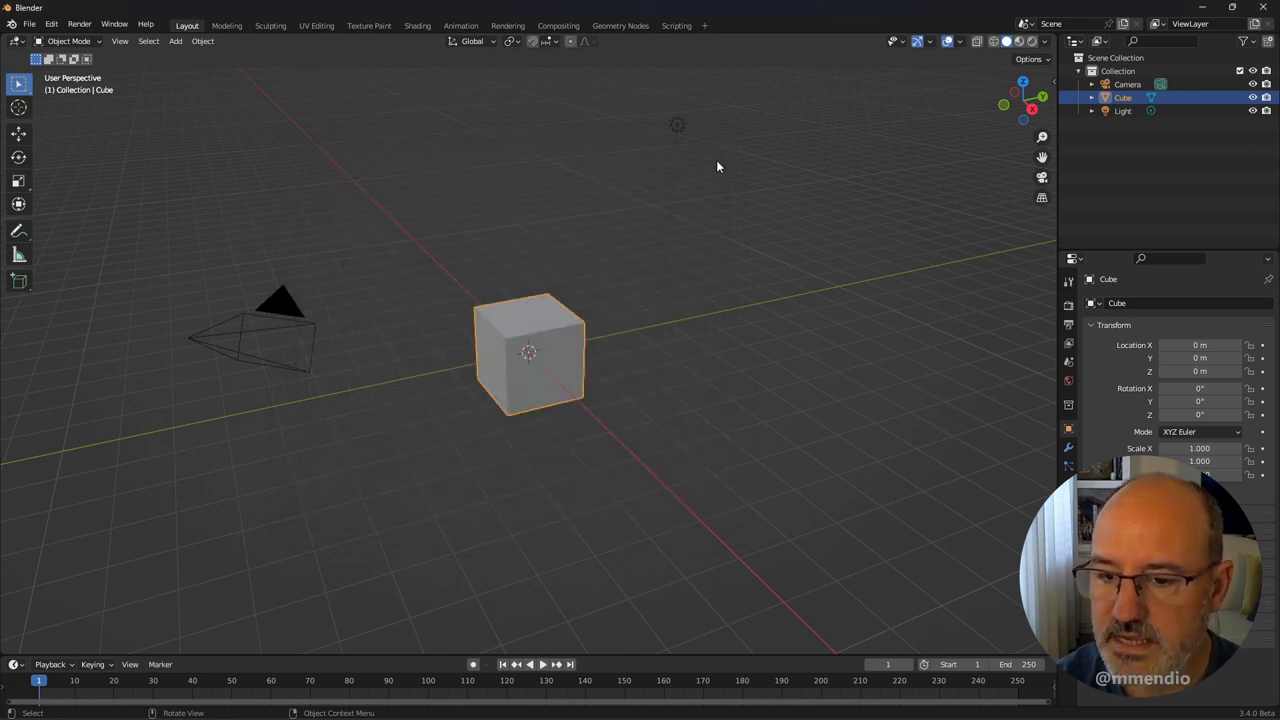
- Add a Video Editing workspace and display the Storypencil settings in its sequencer
click(704, 25)
mouse_move(677, 105)
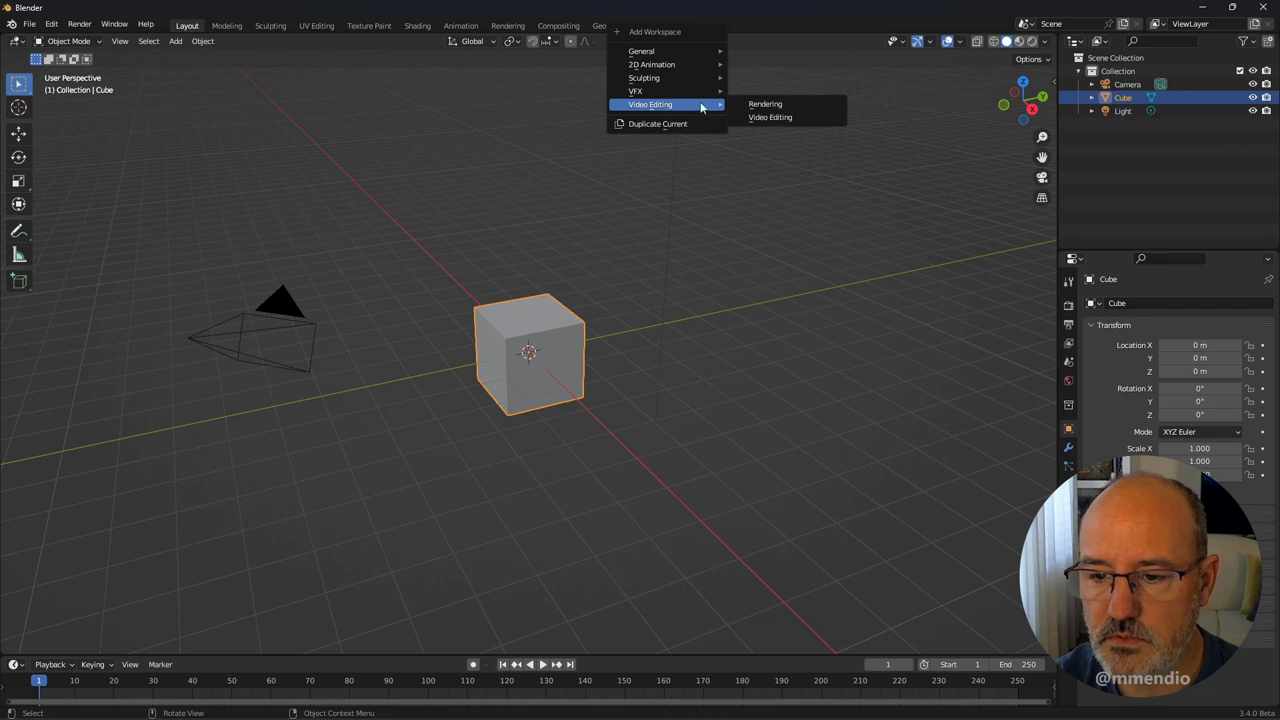
click(766, 118)
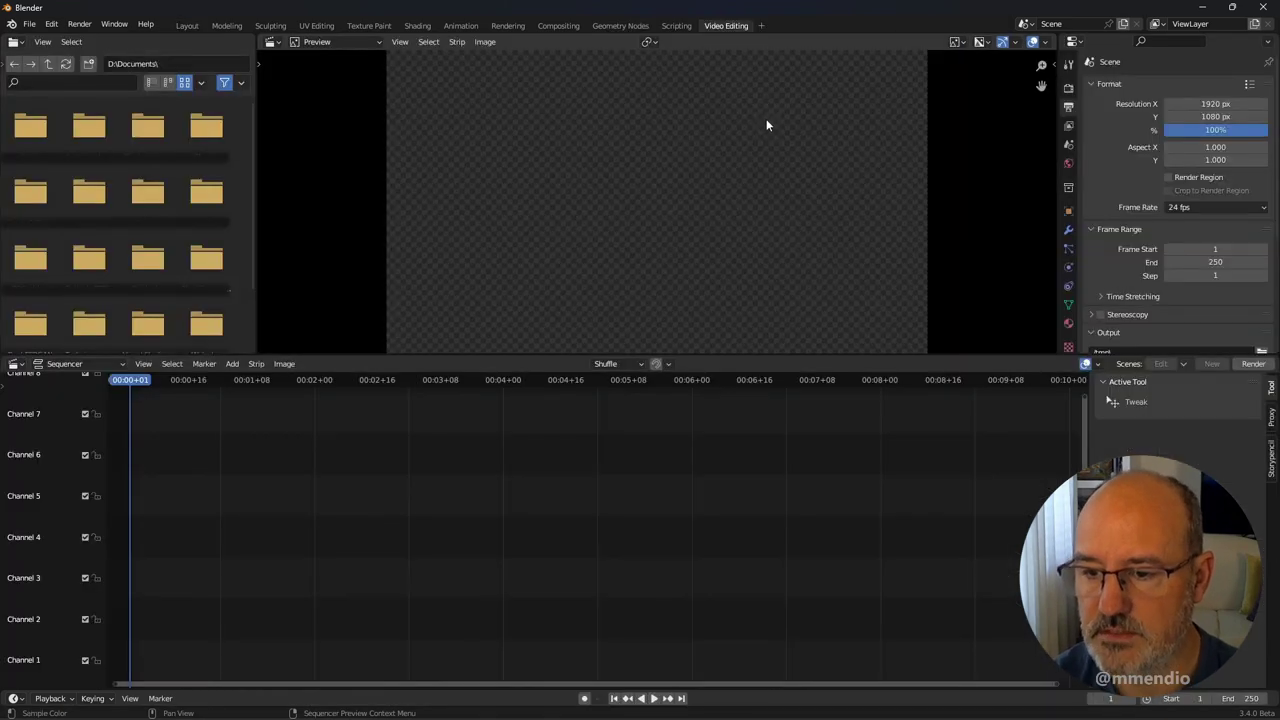
click(1272, 456)
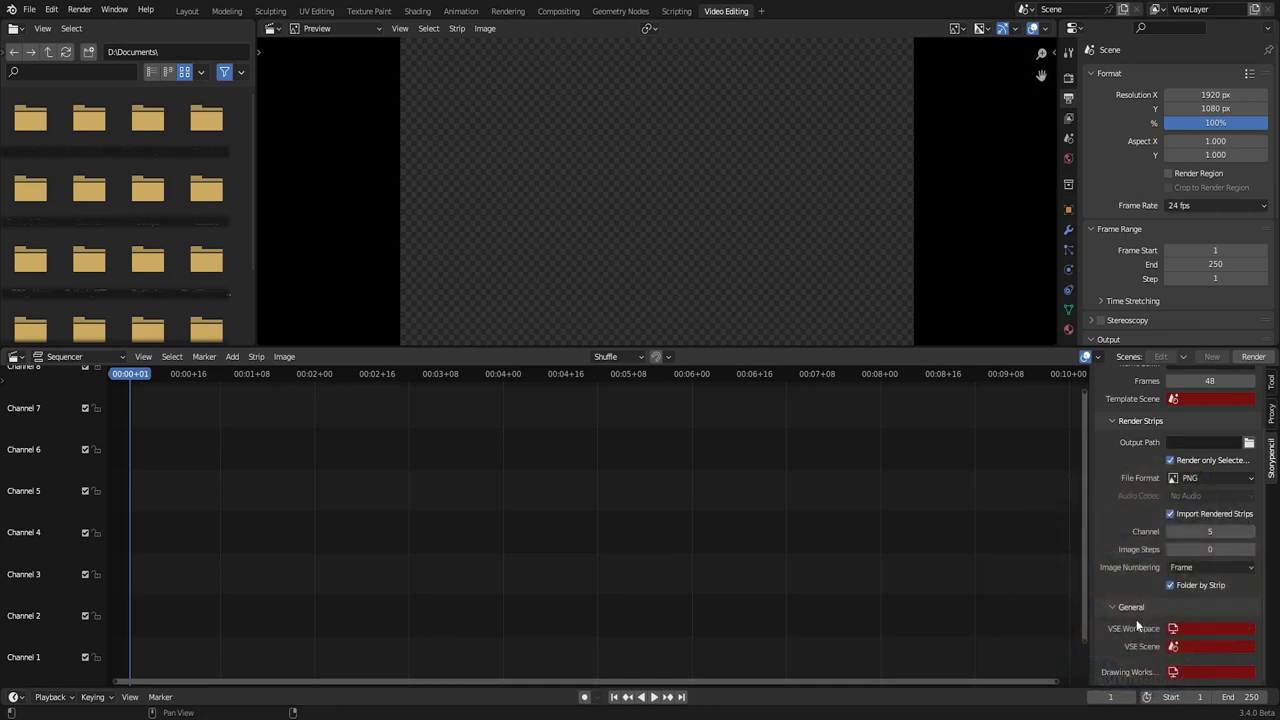
- Create a new 2D Animation file and run Setup Storyboard Session in it
click(29, 9)
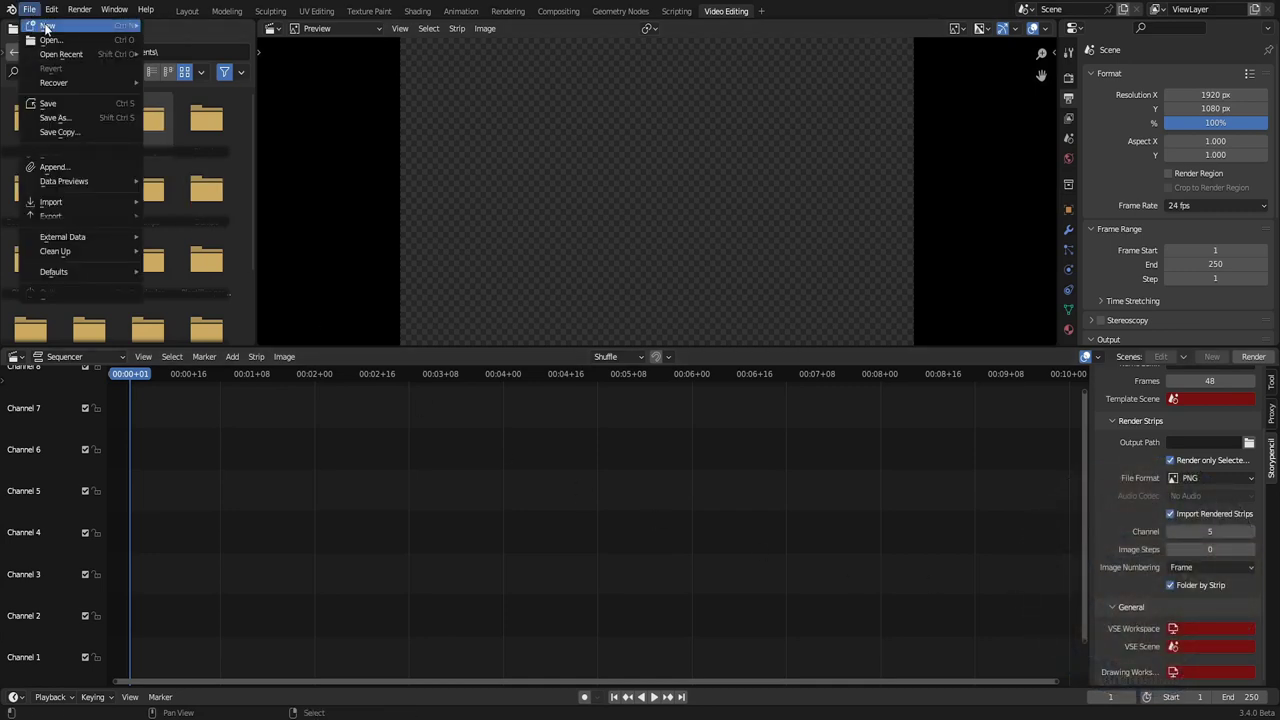
mouse_move(45, 28)
click(192, 42)
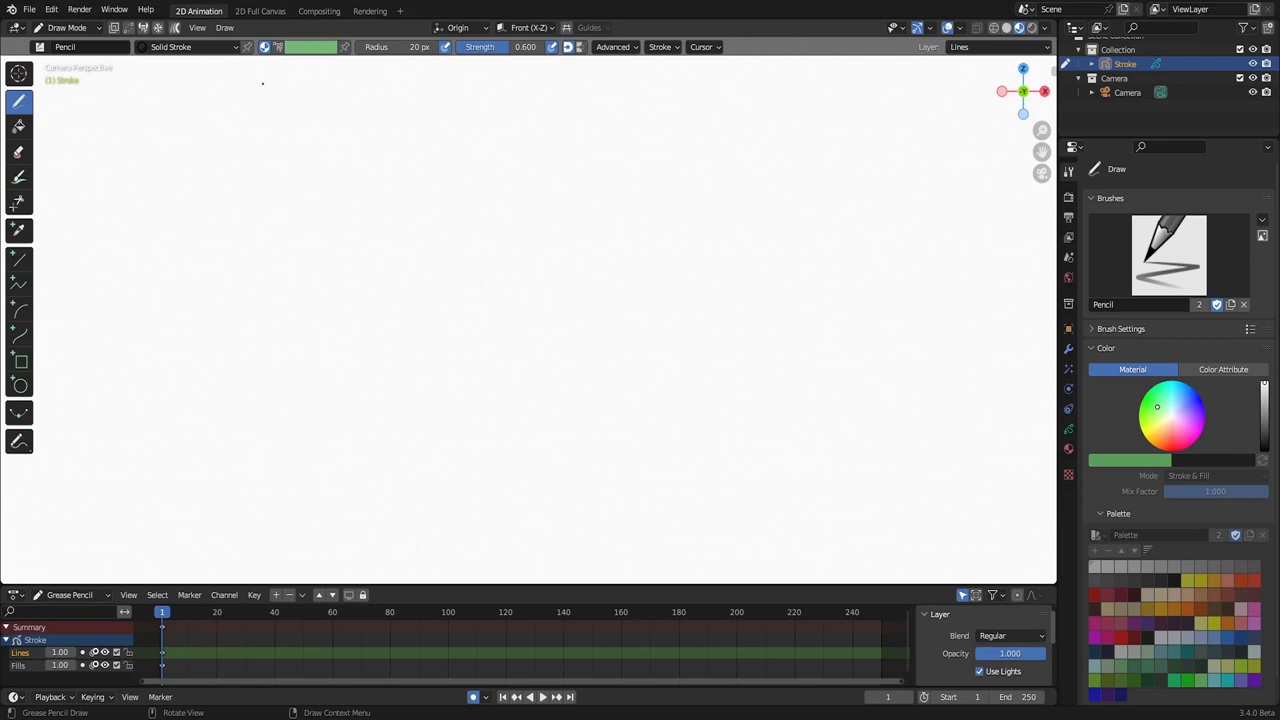
click(224, 27)
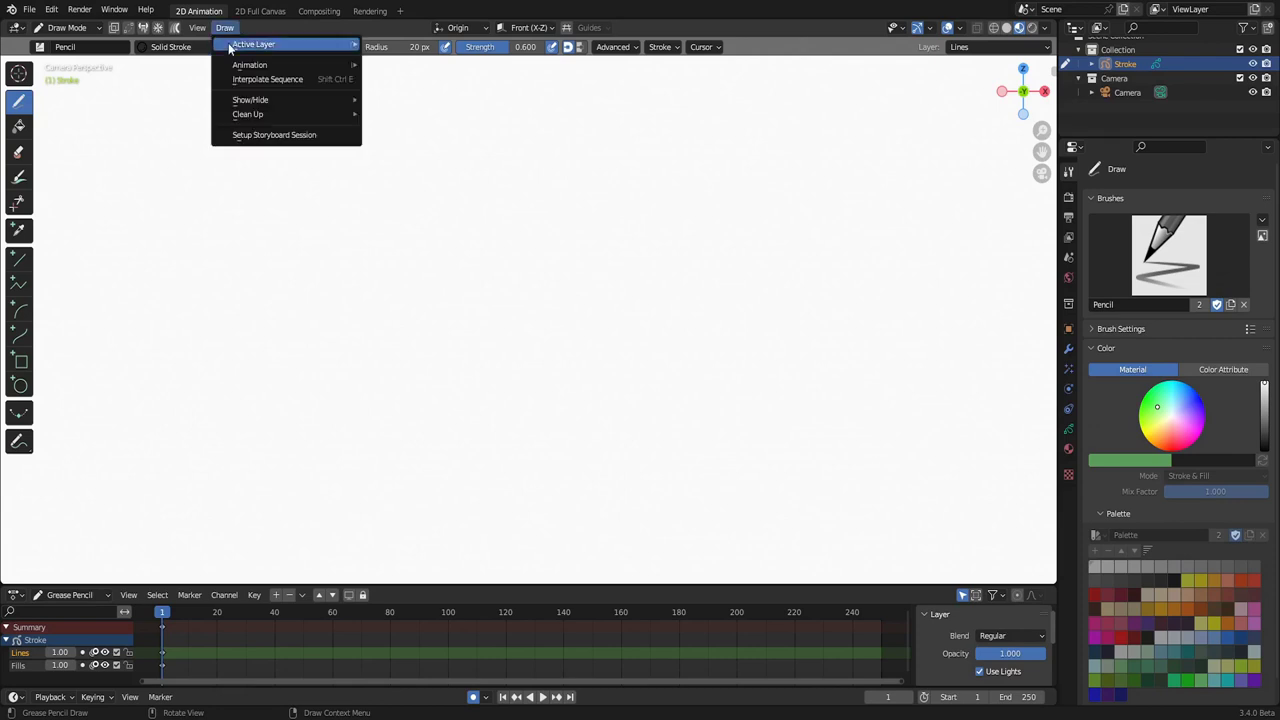
click(286, 136)
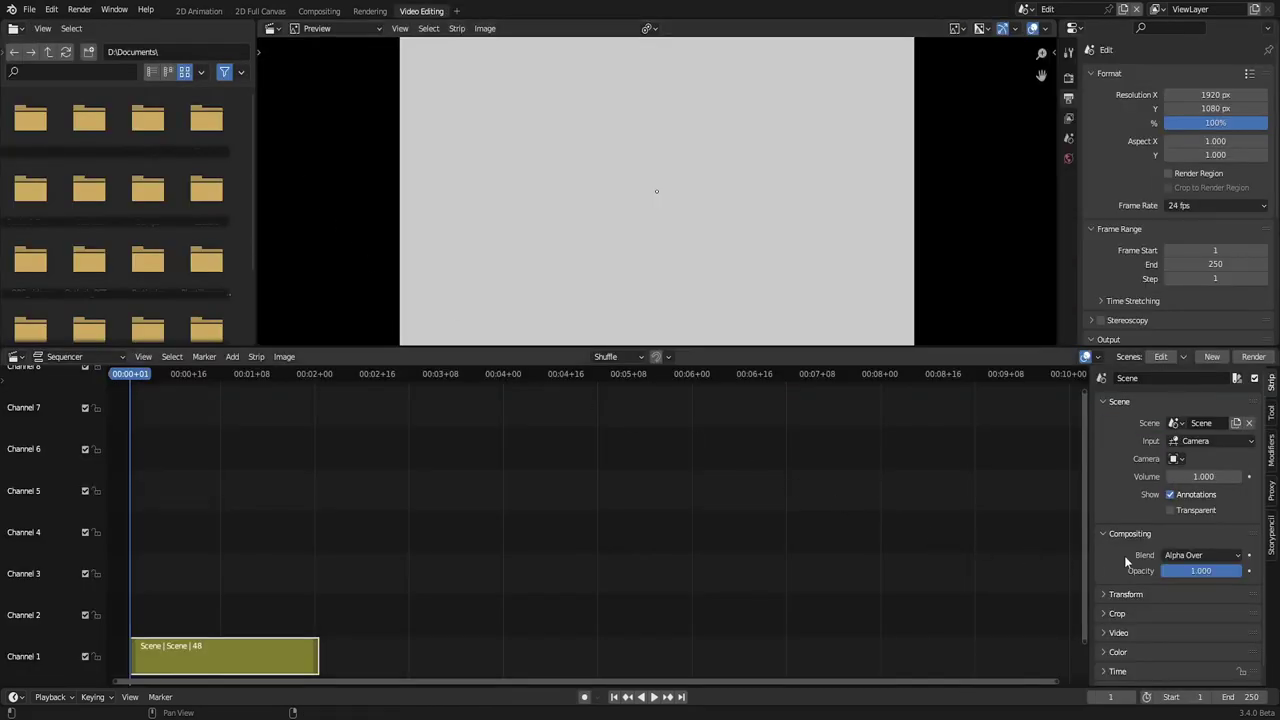
- Examine the Storypencil settings of the new session, including the General section, and the list of scenes
click(1271, 535)
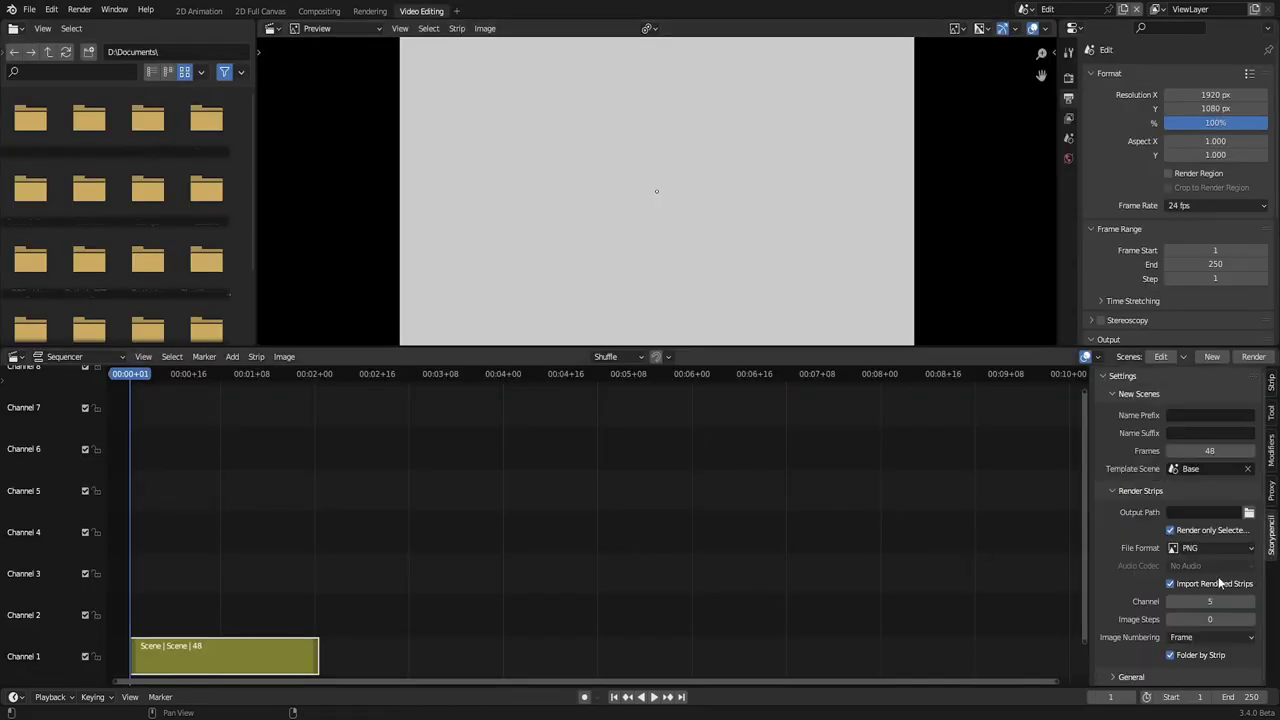
click(1120, 677)
scroll(1140, 658, down, 2)
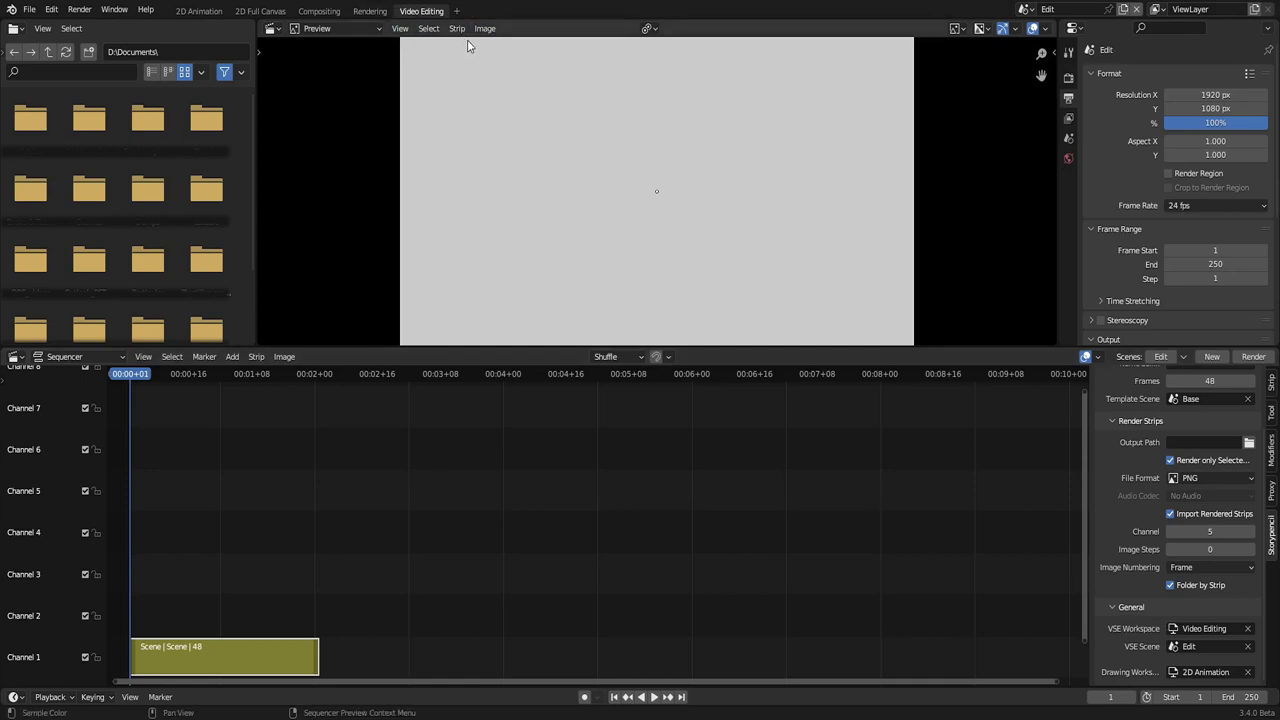
click(1027, 9)
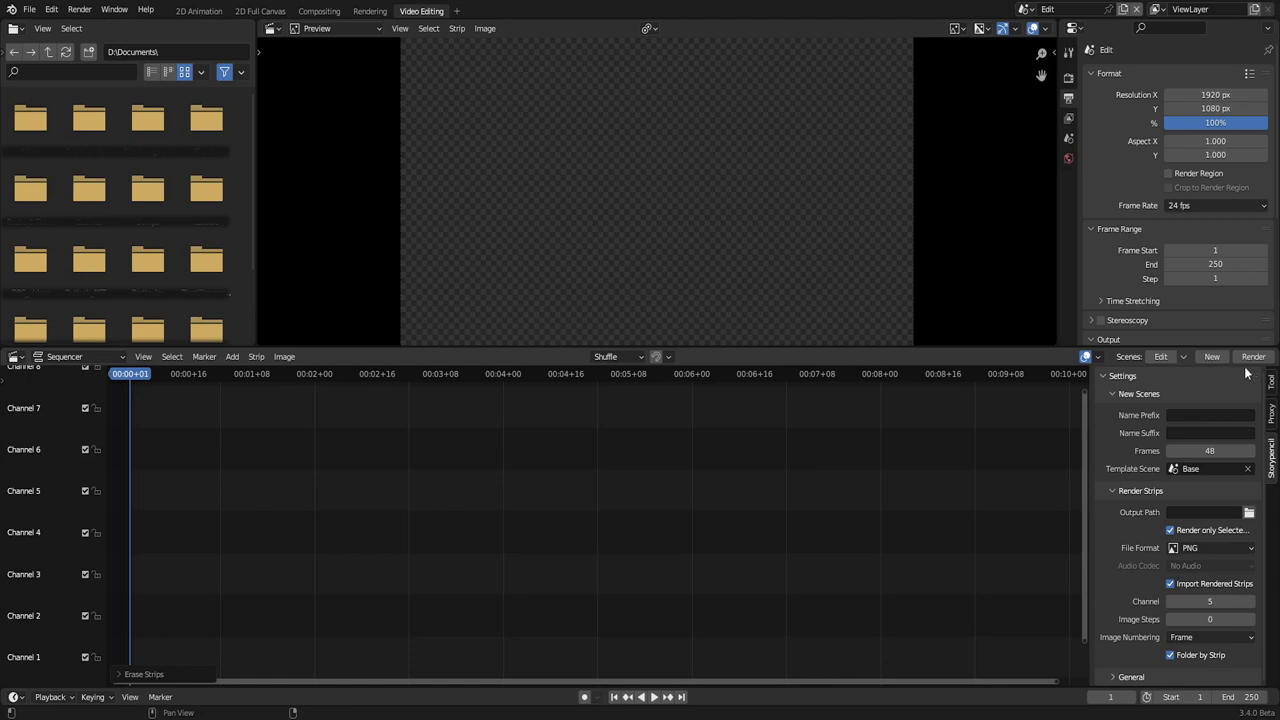
- Set the name prefix for new scenes to Seq_ and the suffix to _v01
click(1165, 469)
click(1136, 472)
click(1184, 418)
text(Sec)
text(_)
- Add a new storyboard scene named Scene_01 at the start of the sequence
click(1210, 356)
click(1165, 381)
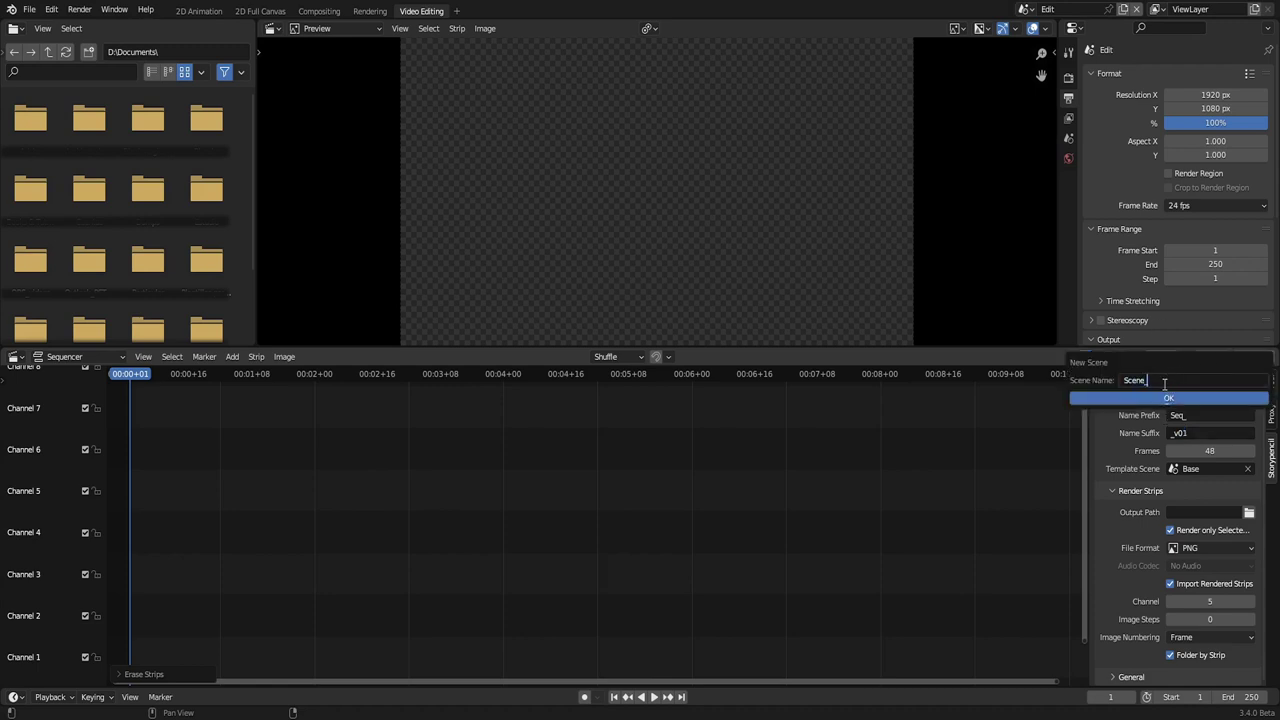
click(1165, 398)
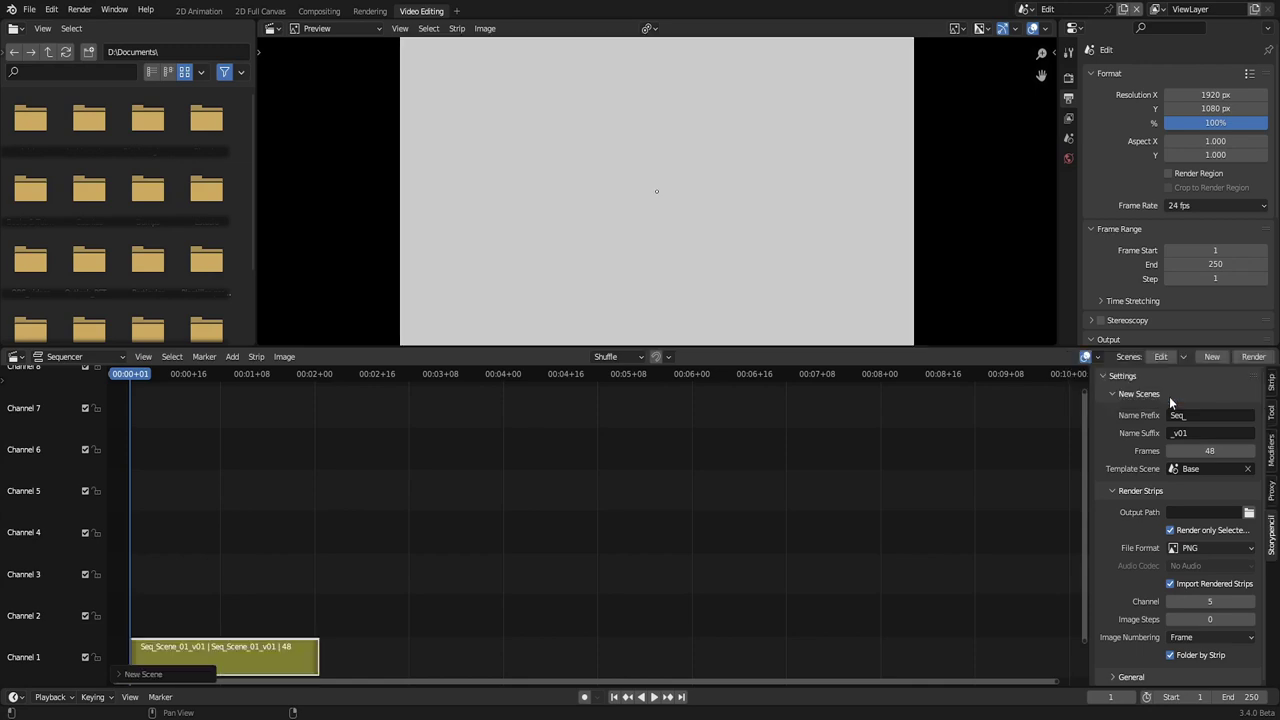
- Add a second storyboard scene named Scene_02 at frame 49, right after the first strip
click(308, 377)
key(space)
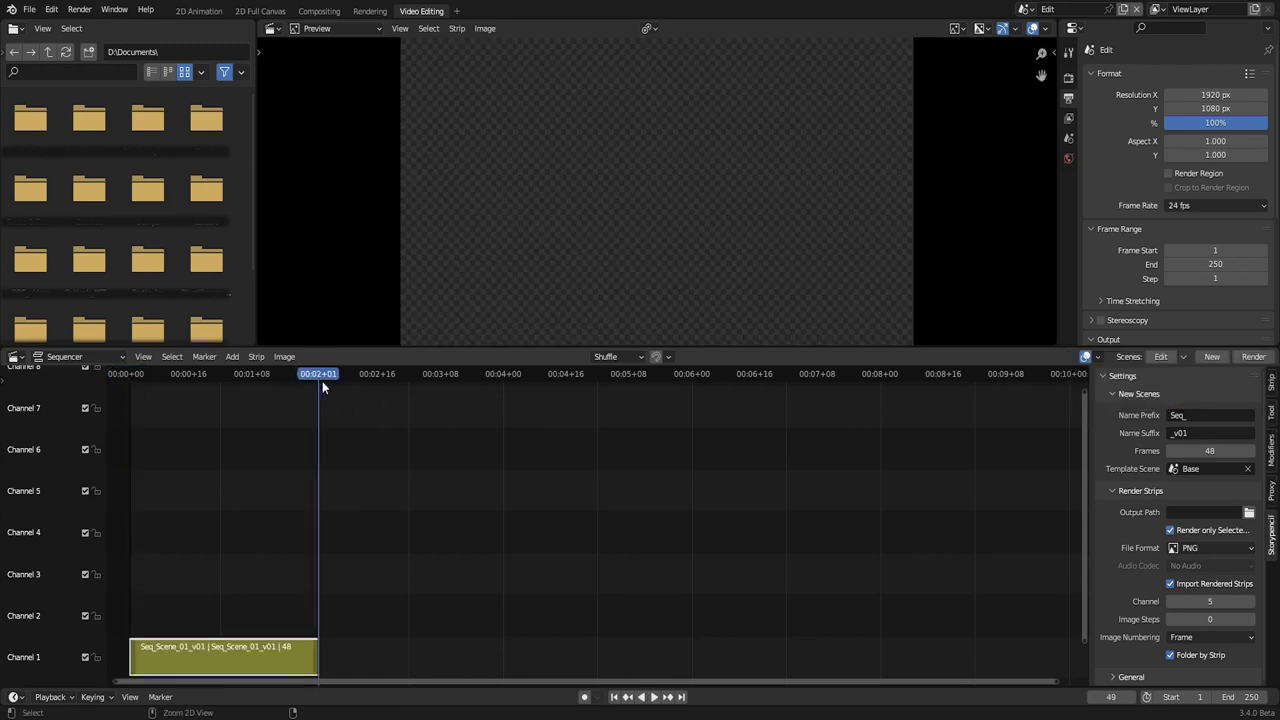
click(1217, 358)
click(1170, 383)
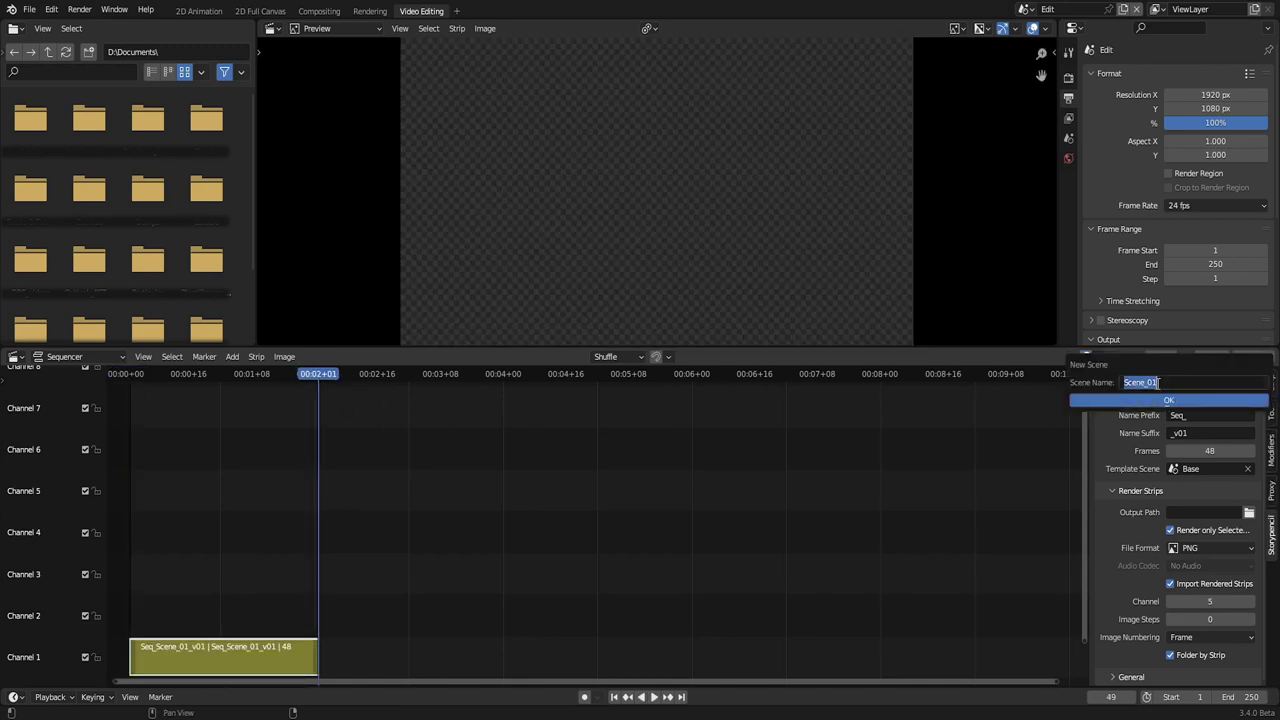
drag(1152, 382, 1163, 382)
text(02)
click(1168, 401)
- Set the length of new scenes to 100 frames and begin naming another new scene at frame 97
key(space)
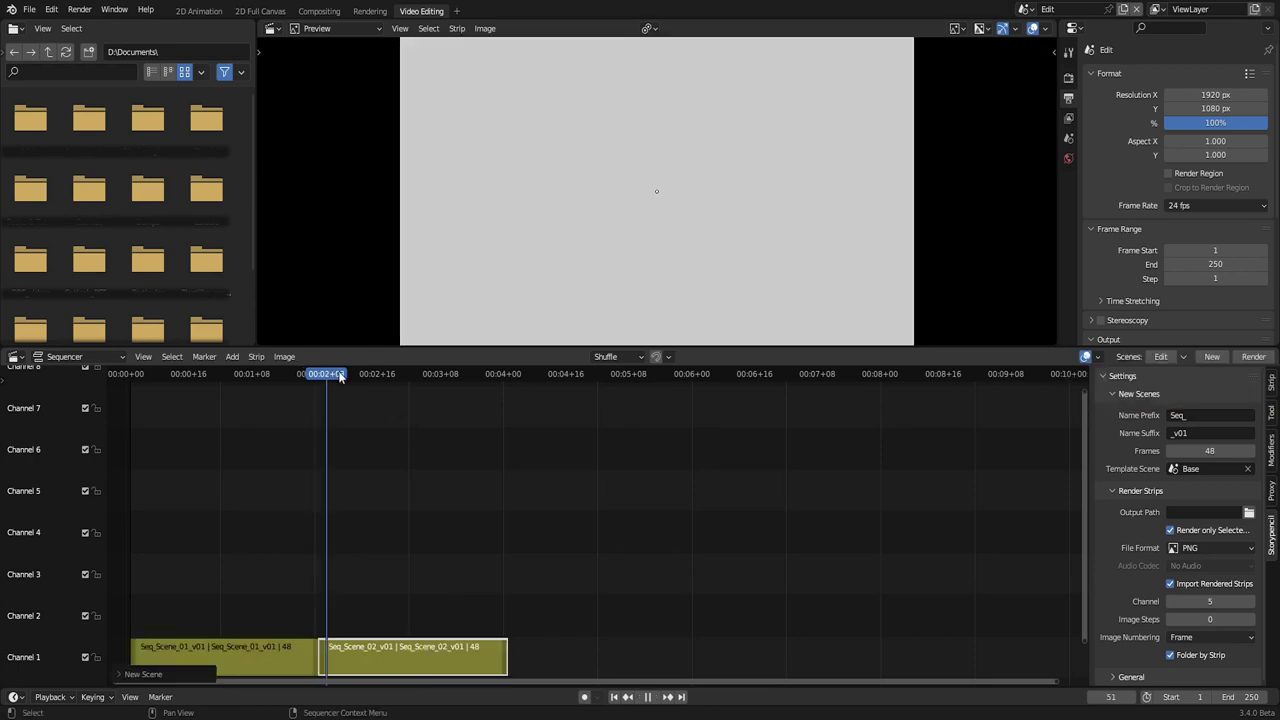
drag(340, 376, 505, 381)
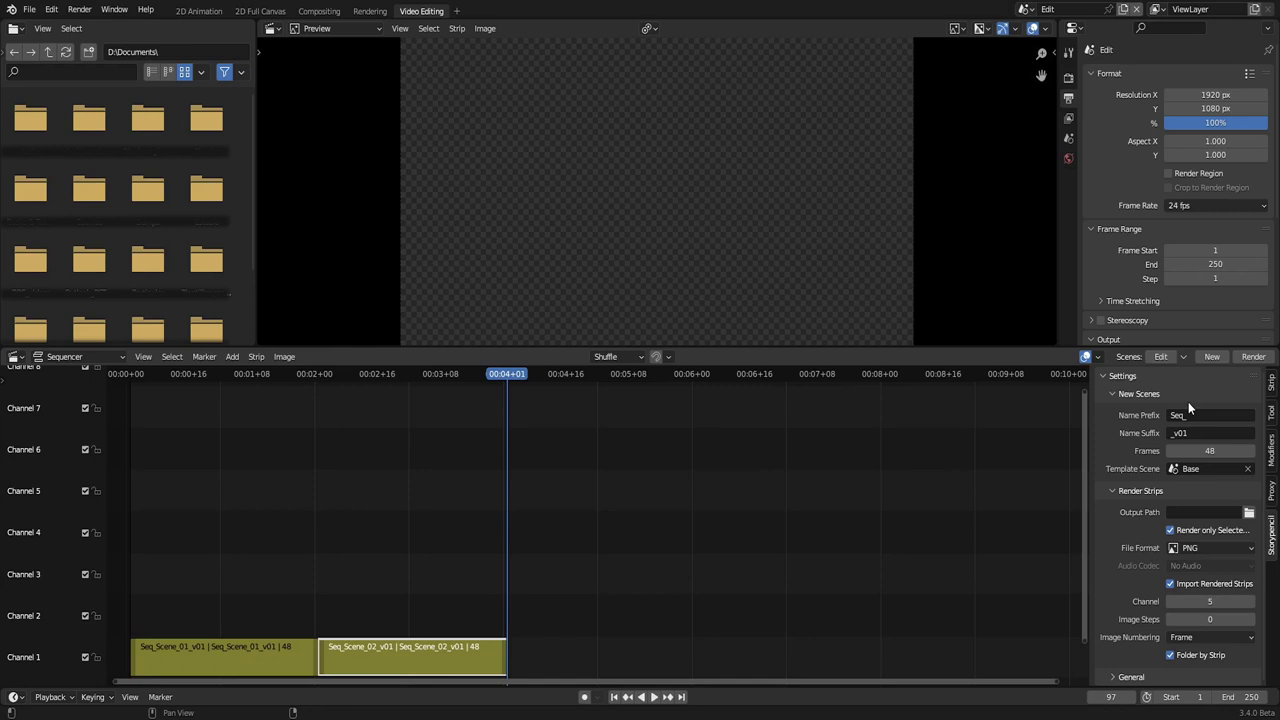
click(1205, 451)
text(100)
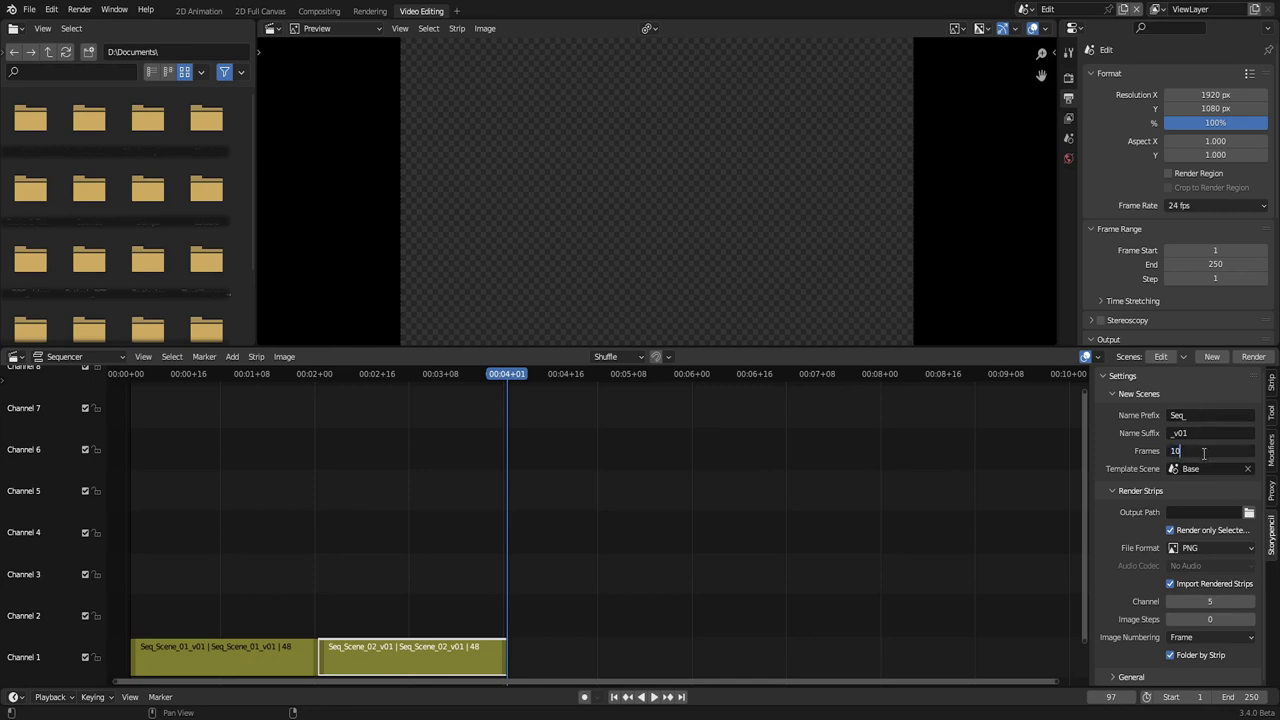
key(Return)
click(1210, 356)
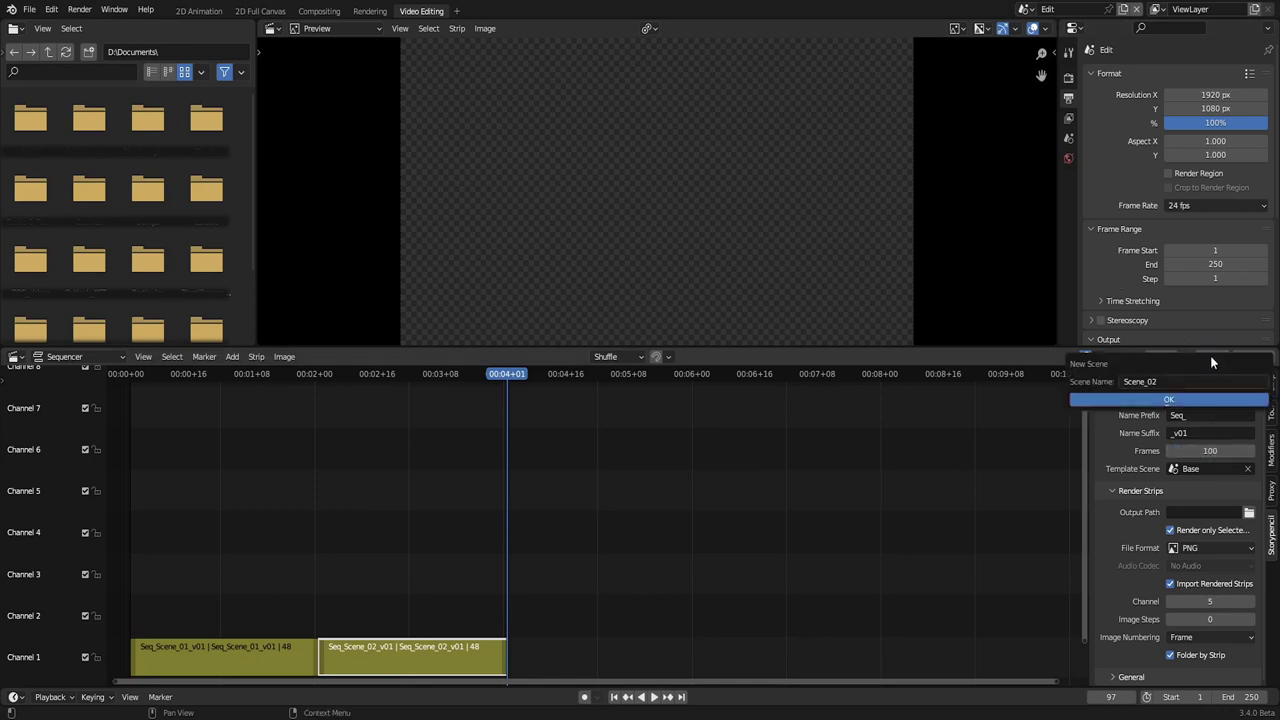
click(1166, 381)
click(1162, 381)
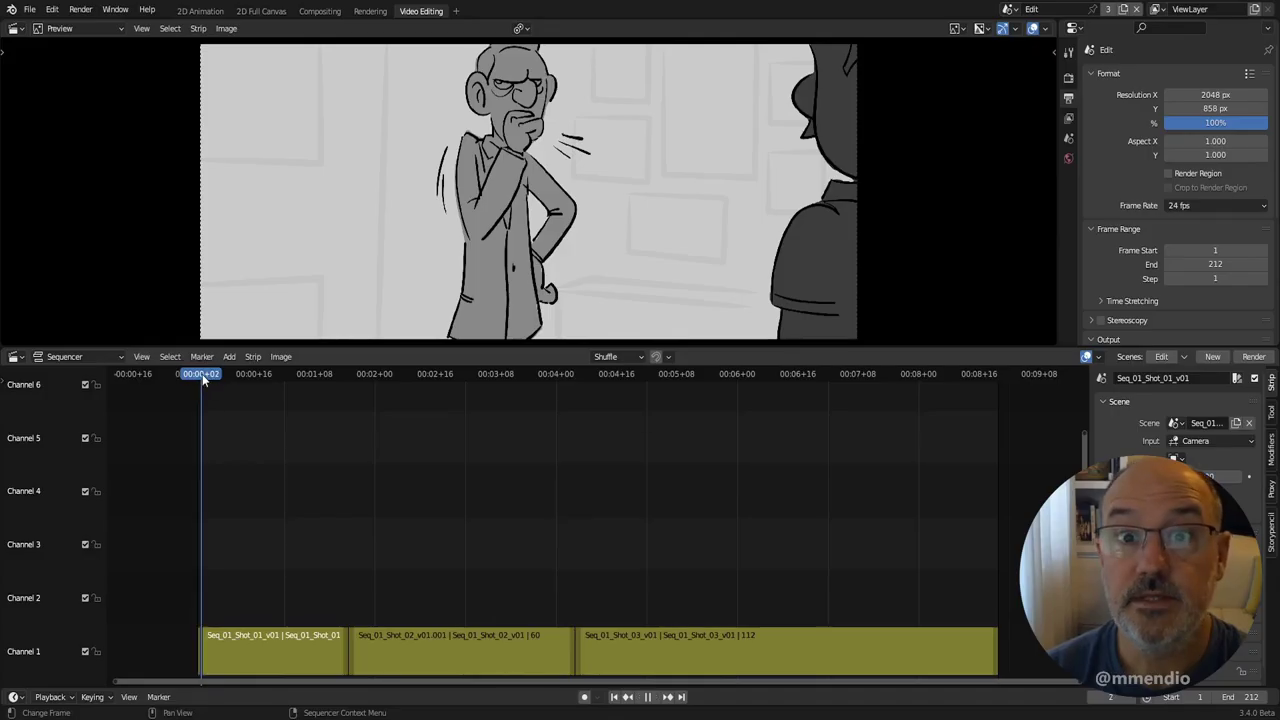
- Open the Seq_01_Shot_02_v01 scene for drawing from frame 57 of the edit and check the list of scenes
drag(202, 374, 406, 424)
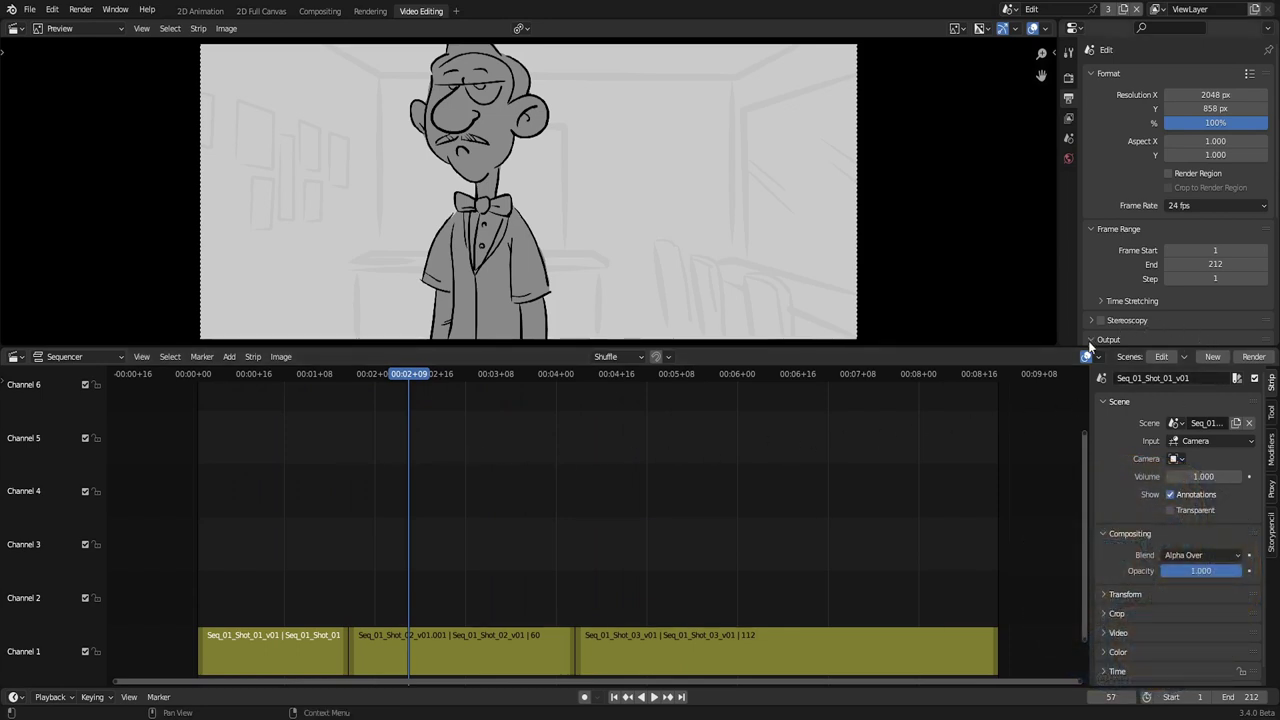
click(1161, 356)
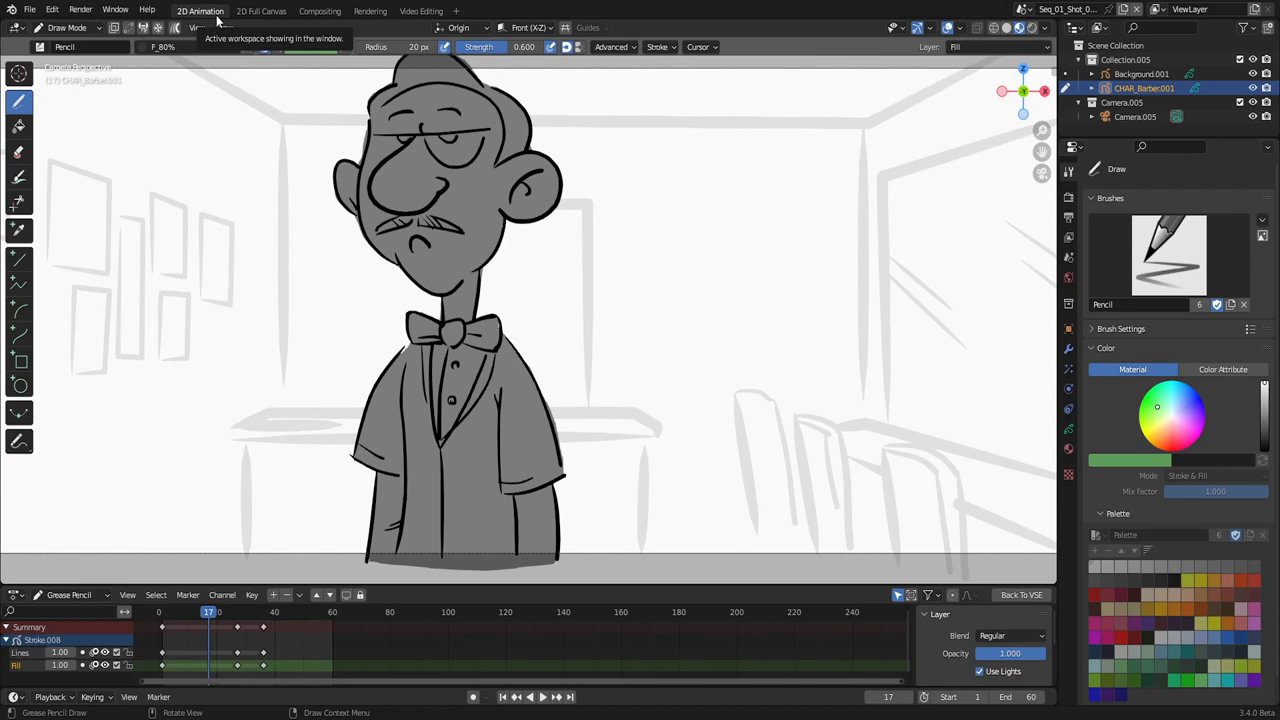
click(1022, 10)
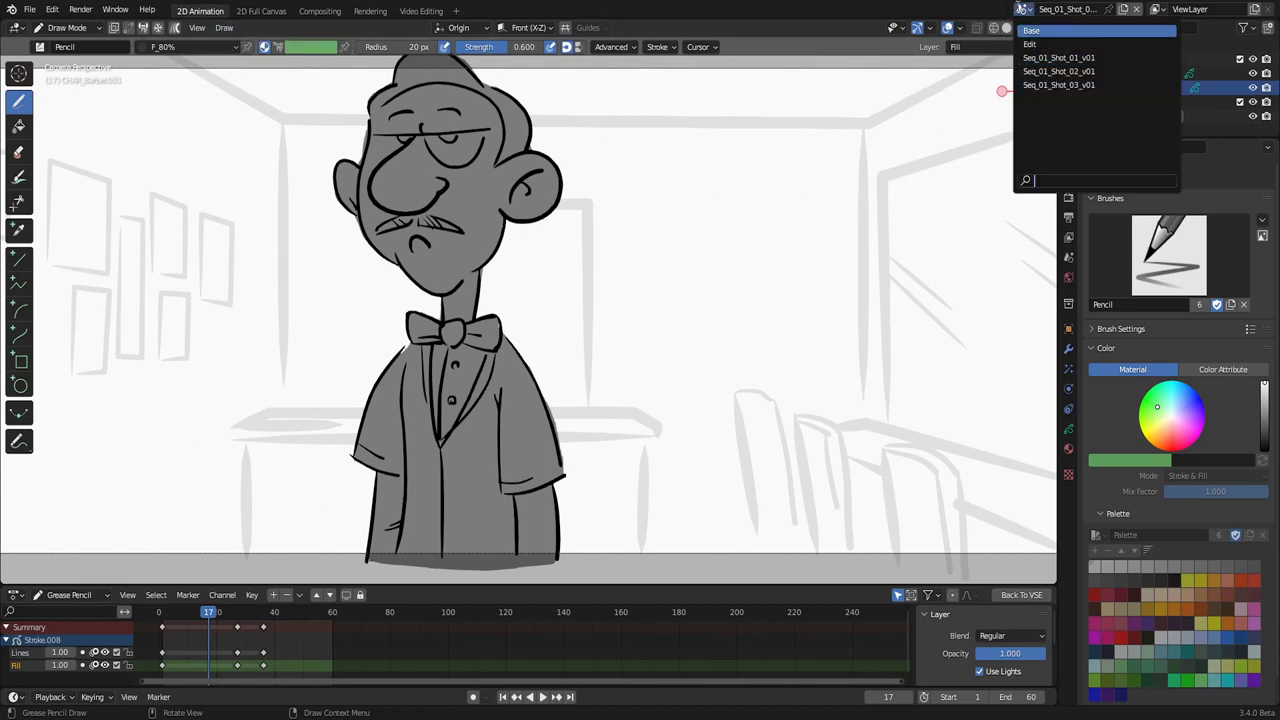
click(1024, 10)
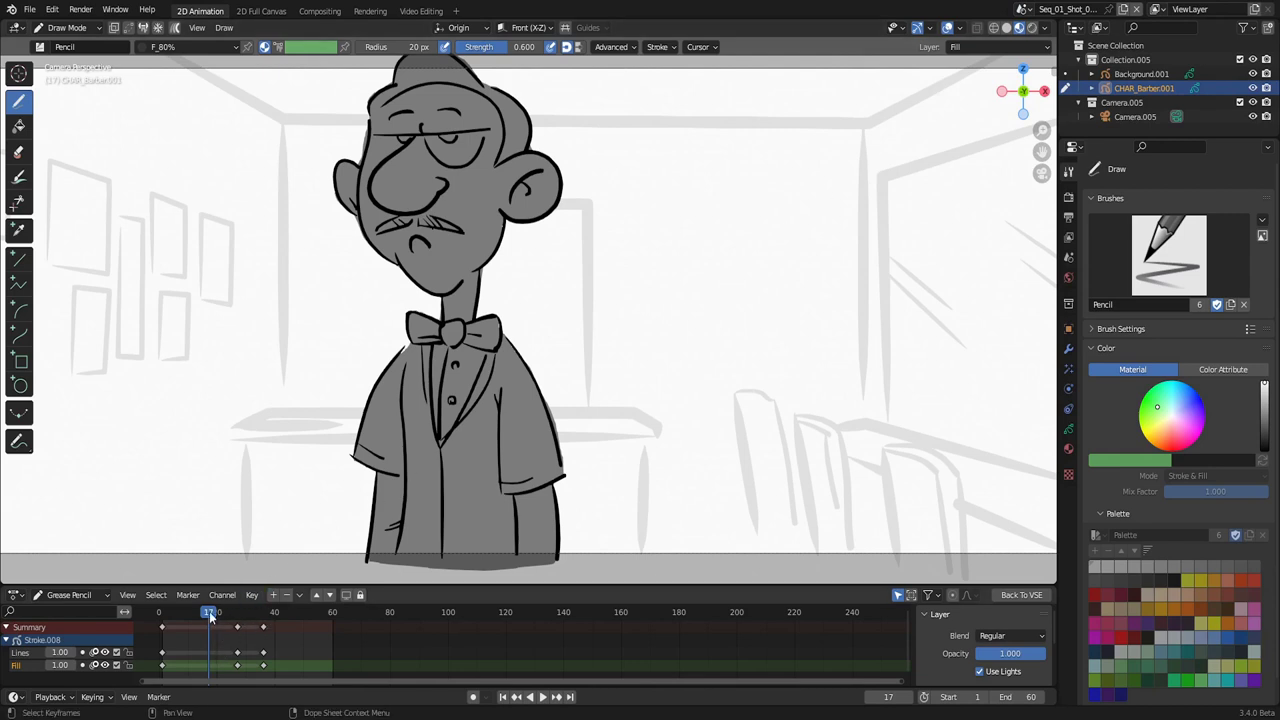
- Duplicate the barber's first drawing keyframe to frame 13 in the Dope Sheet and go to that frame
drag(209, 611, 192, 631)
click(163, 628)
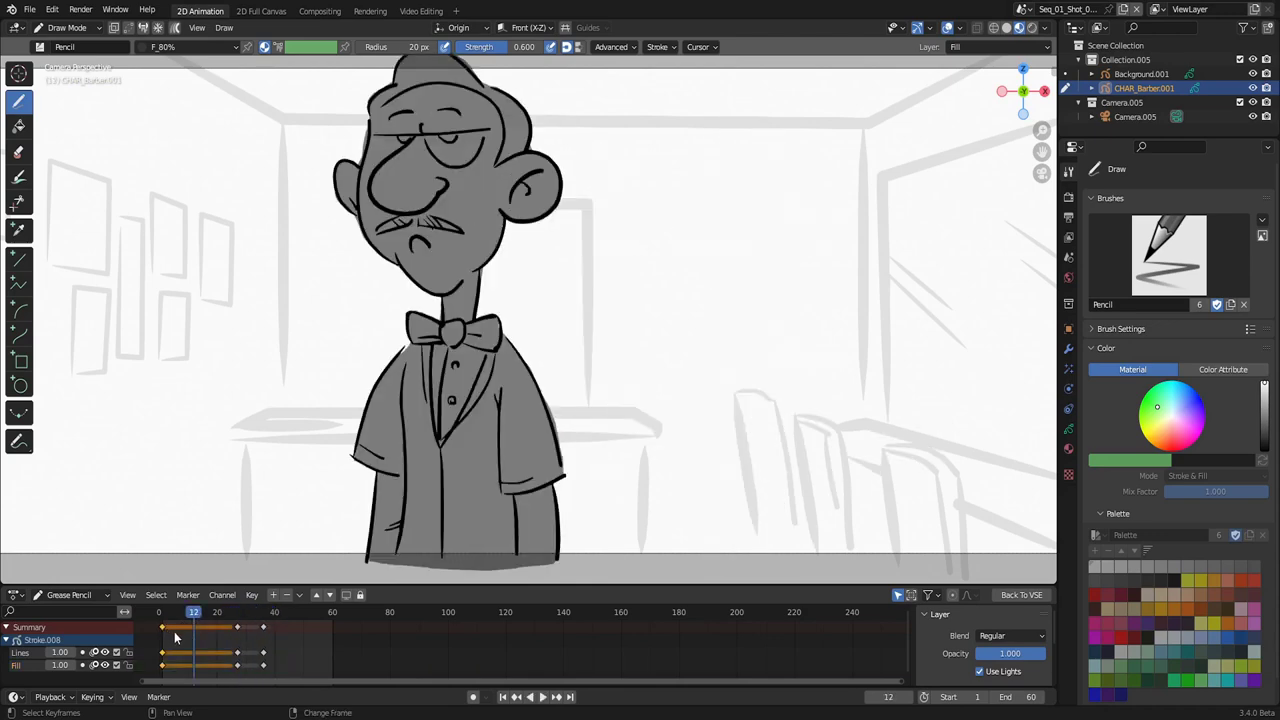
key(shift+d)
click(211, 641)
click(198, 617)
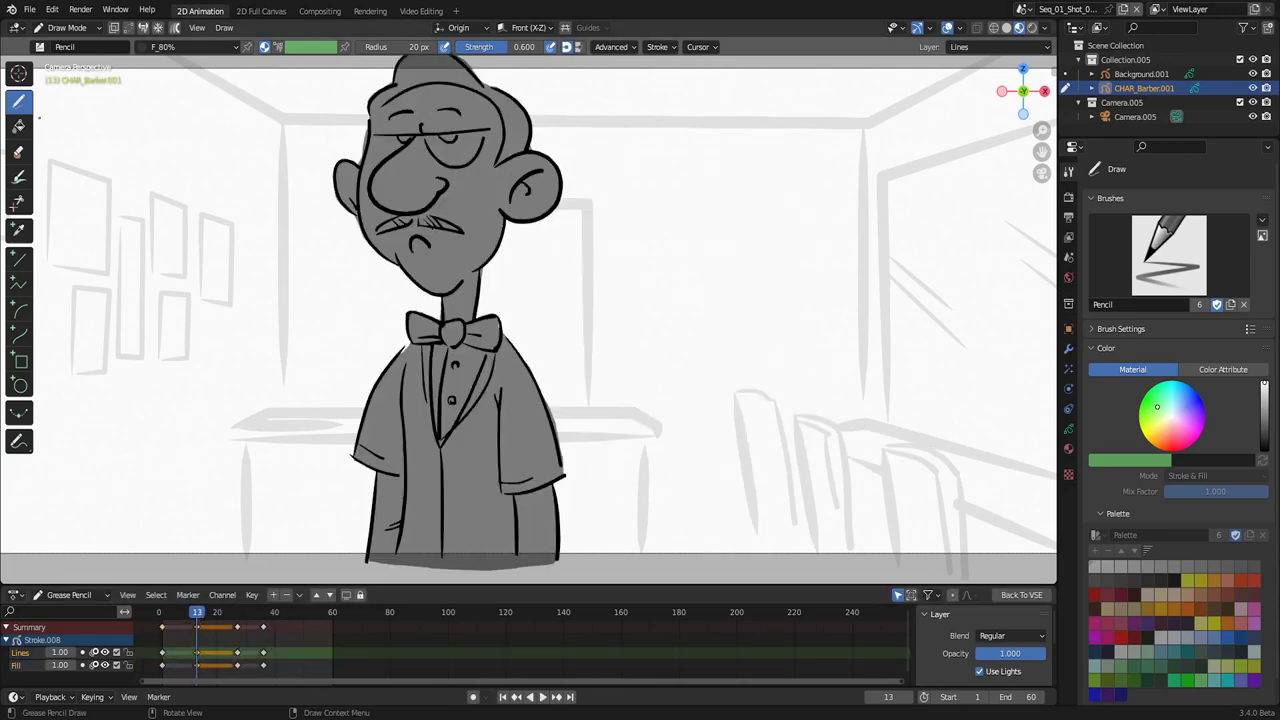
- Redraw the barber's eyes closed and his mouth flat at frame 13 with the Ink Pen brush and Solid Stroke.001 material
click(38, 48)
click(109, 89)
key(u)
click(130, 121)
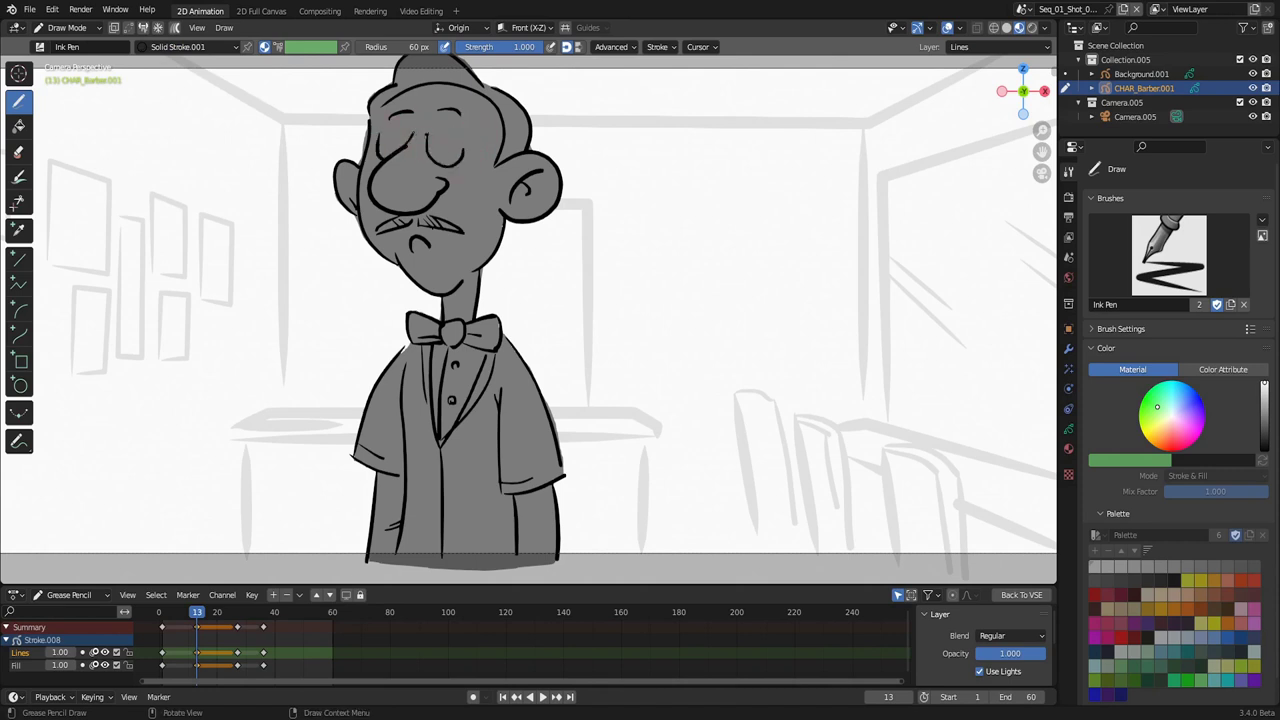
key(ctrl+z)
- In Sculpt Mode, push the barber's head slightly downward at frame 13 using the Push brush with a 218 px radius
click(67, 28)
click(68, 77)
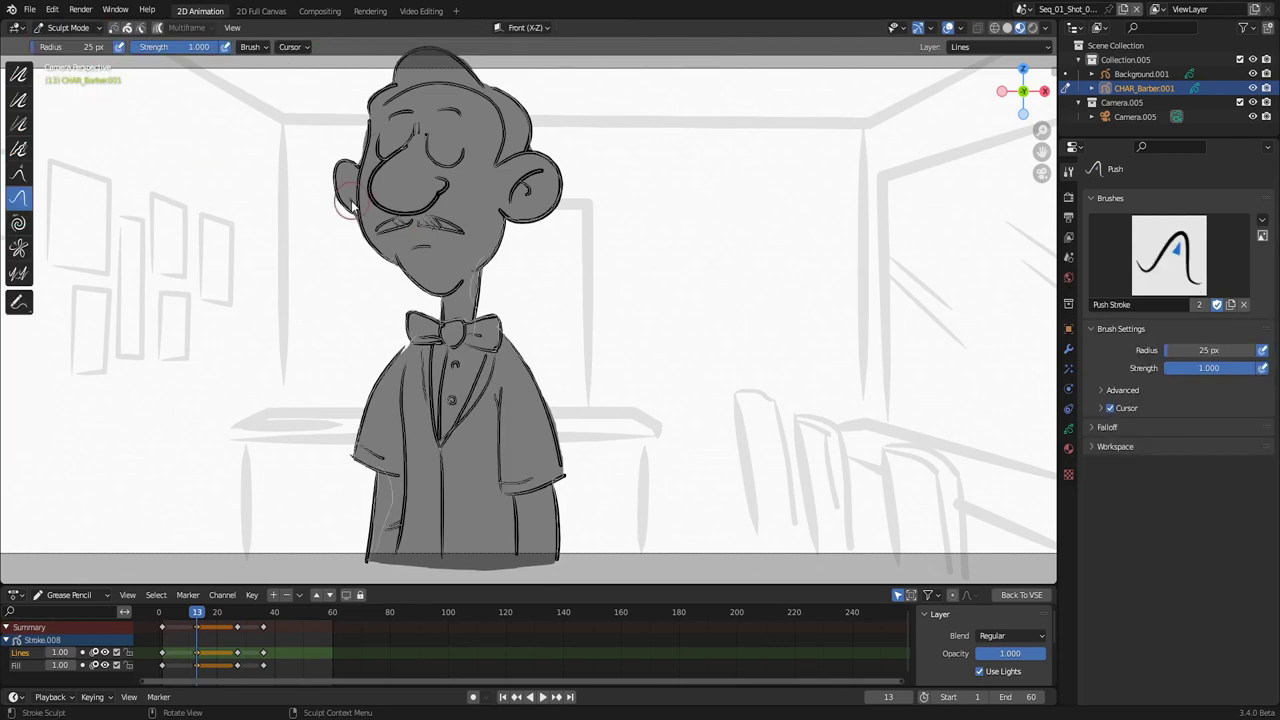
key(f)
click(584, 192)
drag(421, 279, 414, 292)
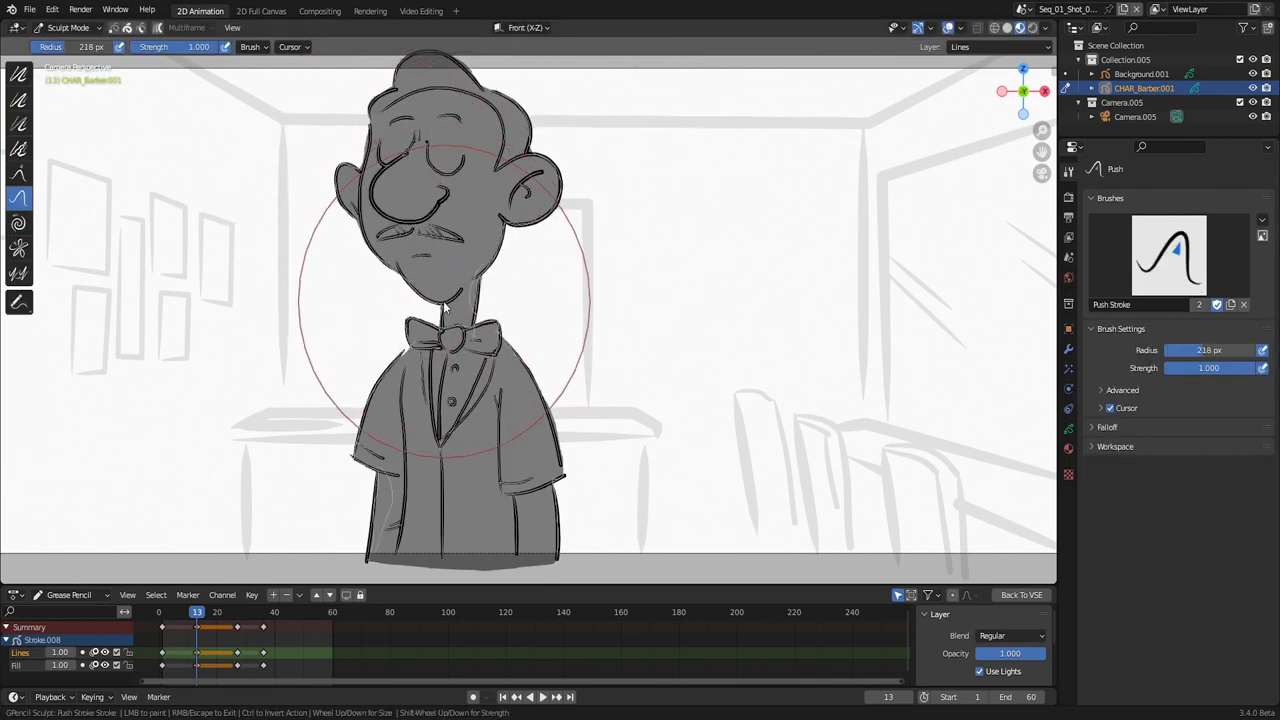
- Return from the drawing scene to the video edit and scrub the start of the second shot to review the new pose
mouse_move(199, 617)
mouse_down()
mouse_move(250, 617)
mouse_move(185, 617)
mouse_move(199, 622)
mouse_up()
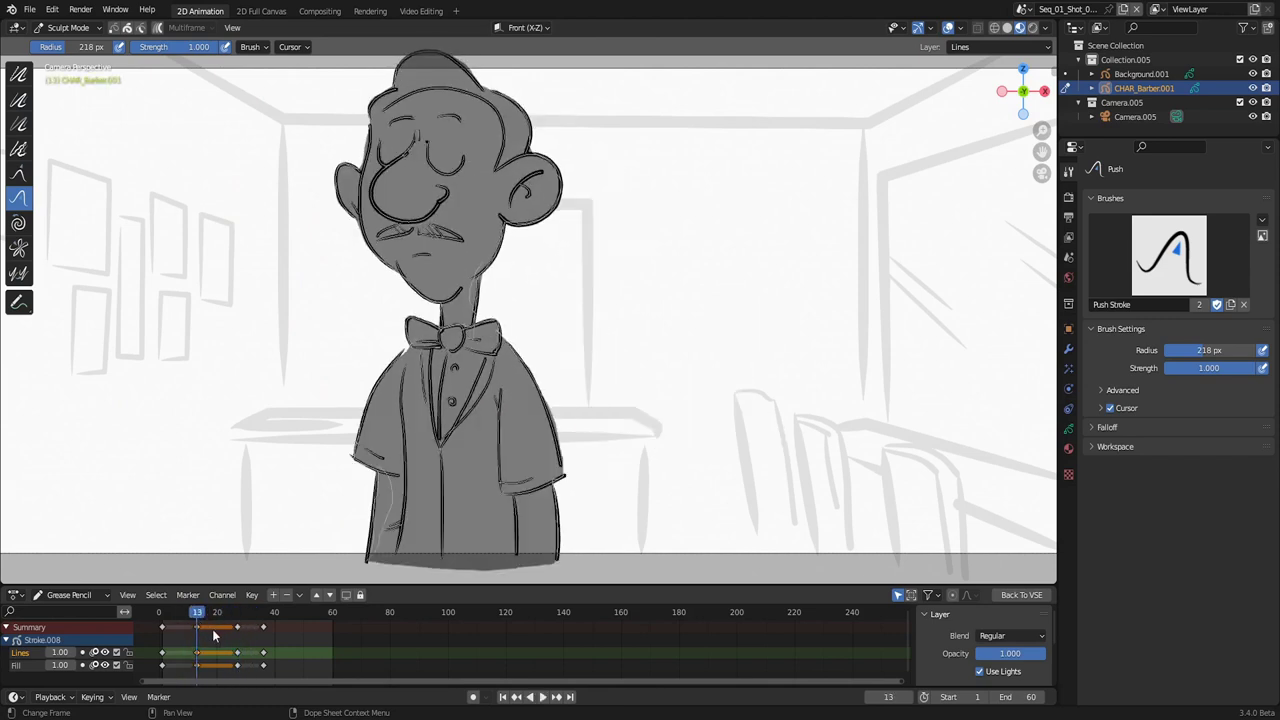
click(1020, 595)
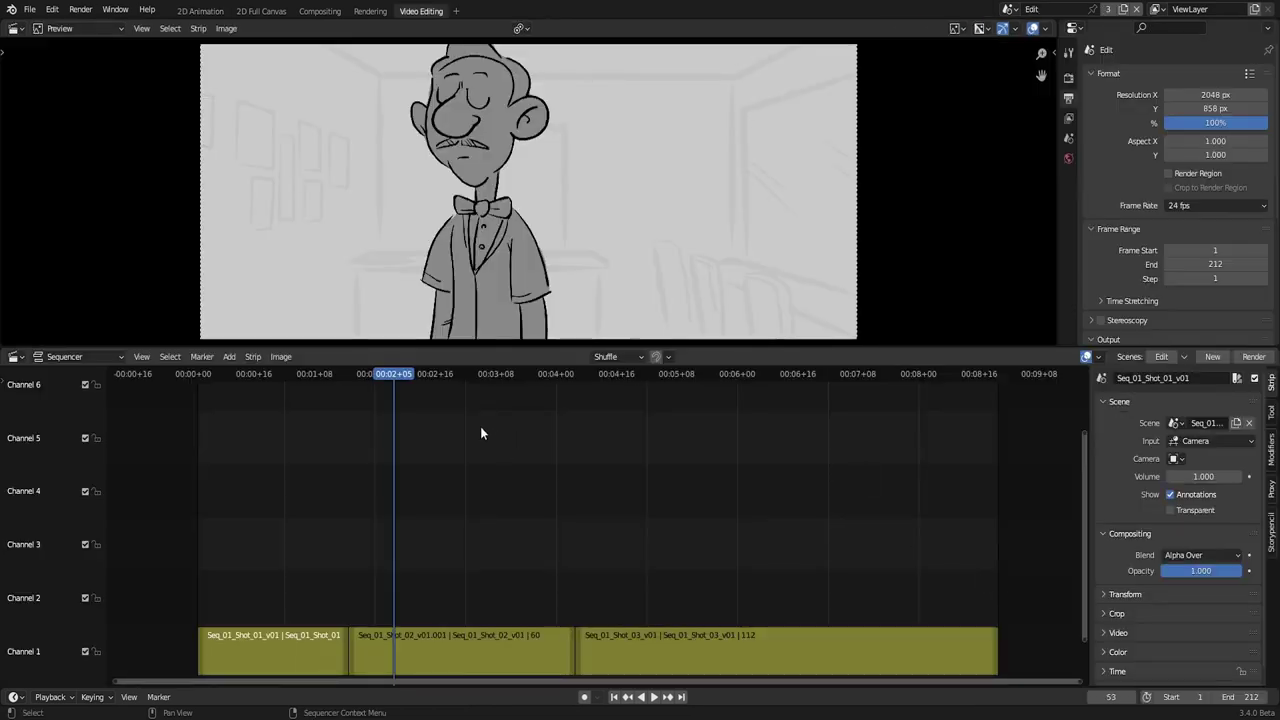
mouse_move(396, 378)
mouse_down()
mouse_move(363, 377)
mouse_move(461, 384)
mouse_move(381, 400)
mouse_up()
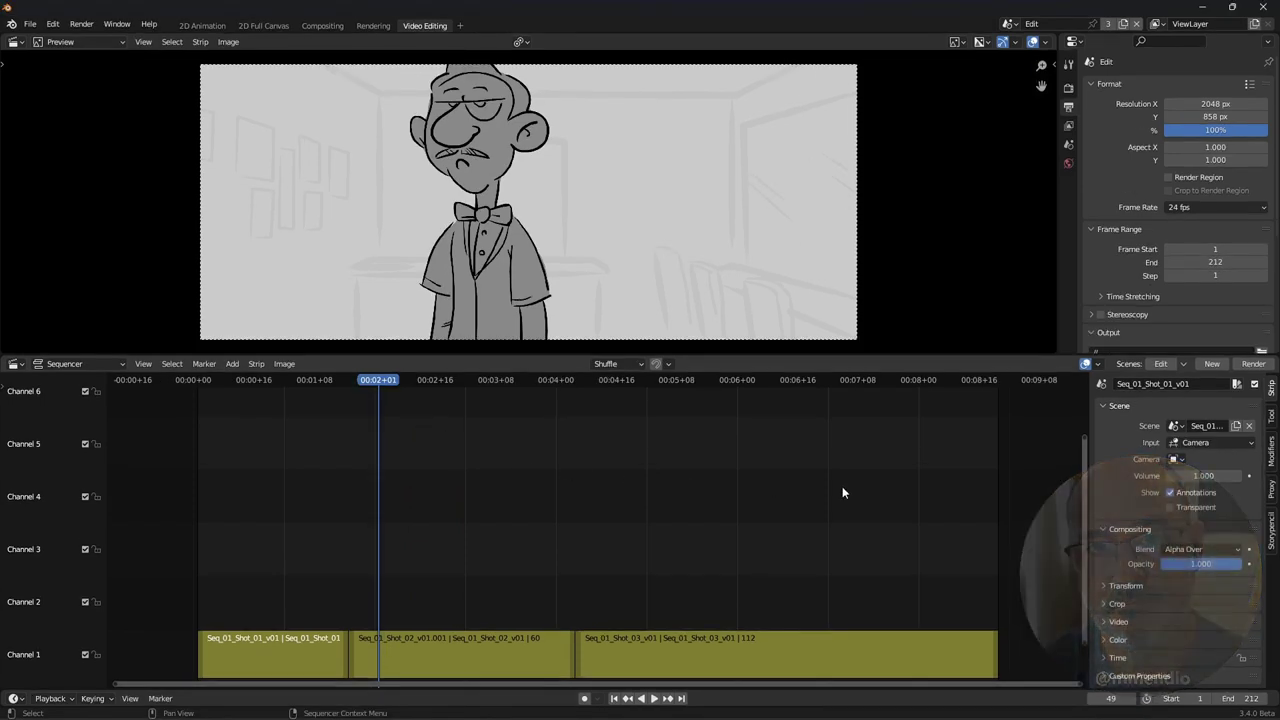
- Enable Open in new window for scene editing and open Seq_01_Shot_03_v01 from frame 154 in a smaller window over the edit
click(1184, 364)
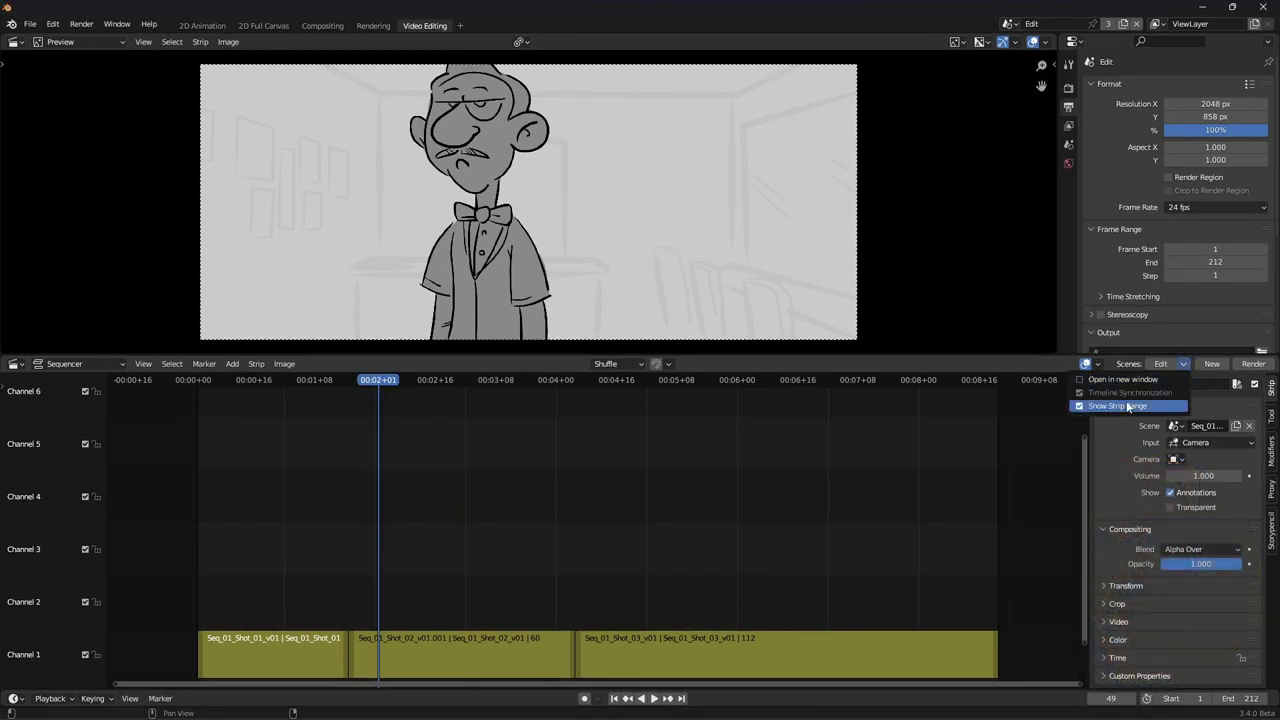
click(1081, 381)
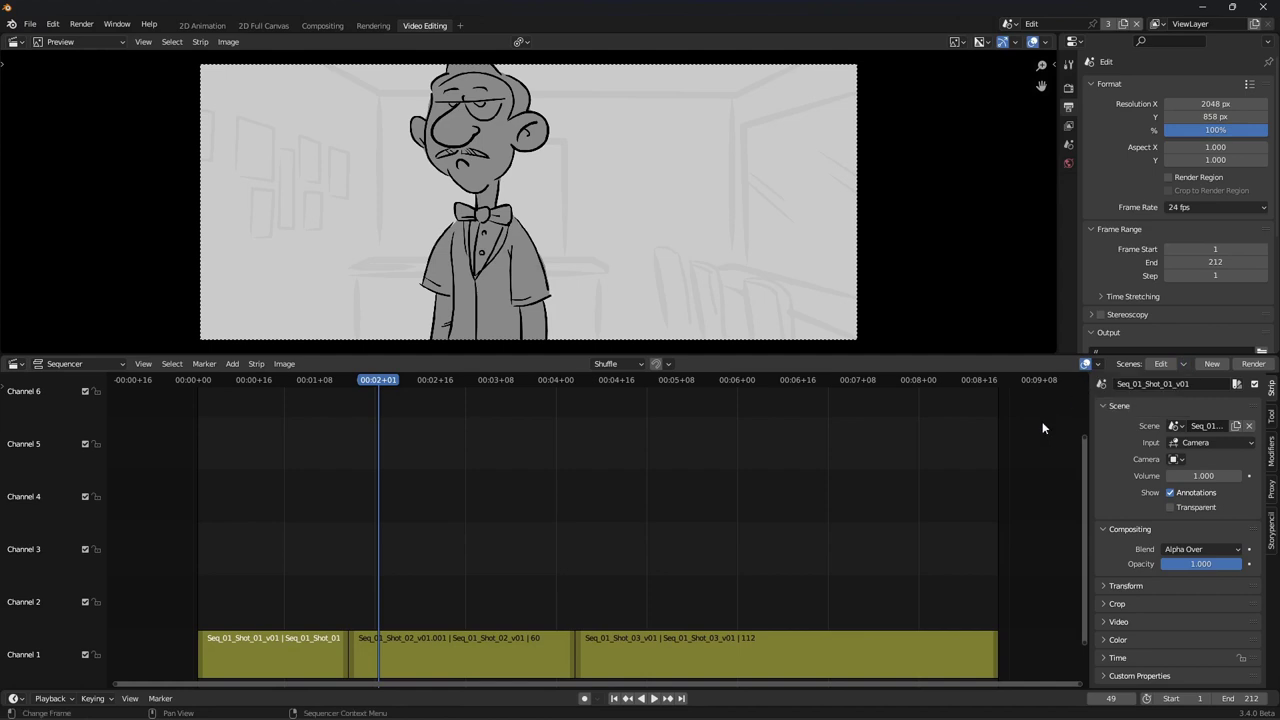
drag(387, 383, 785, 402)
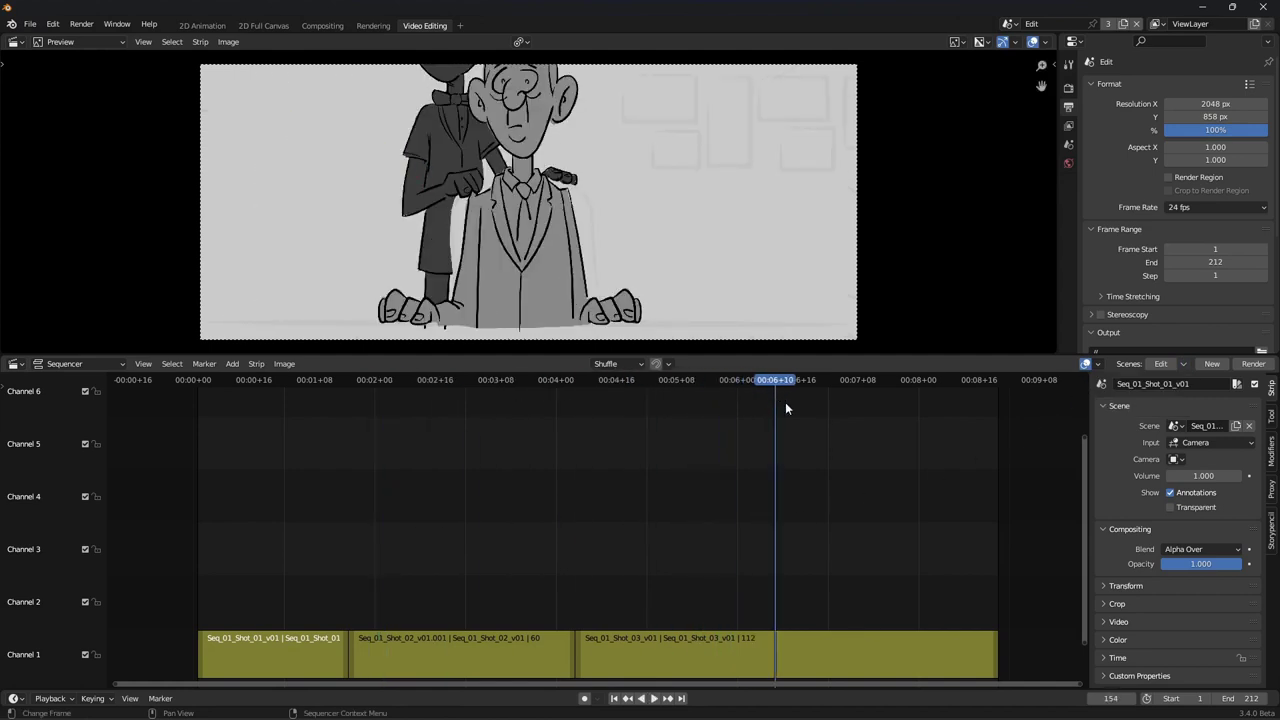
click(1161, 365)
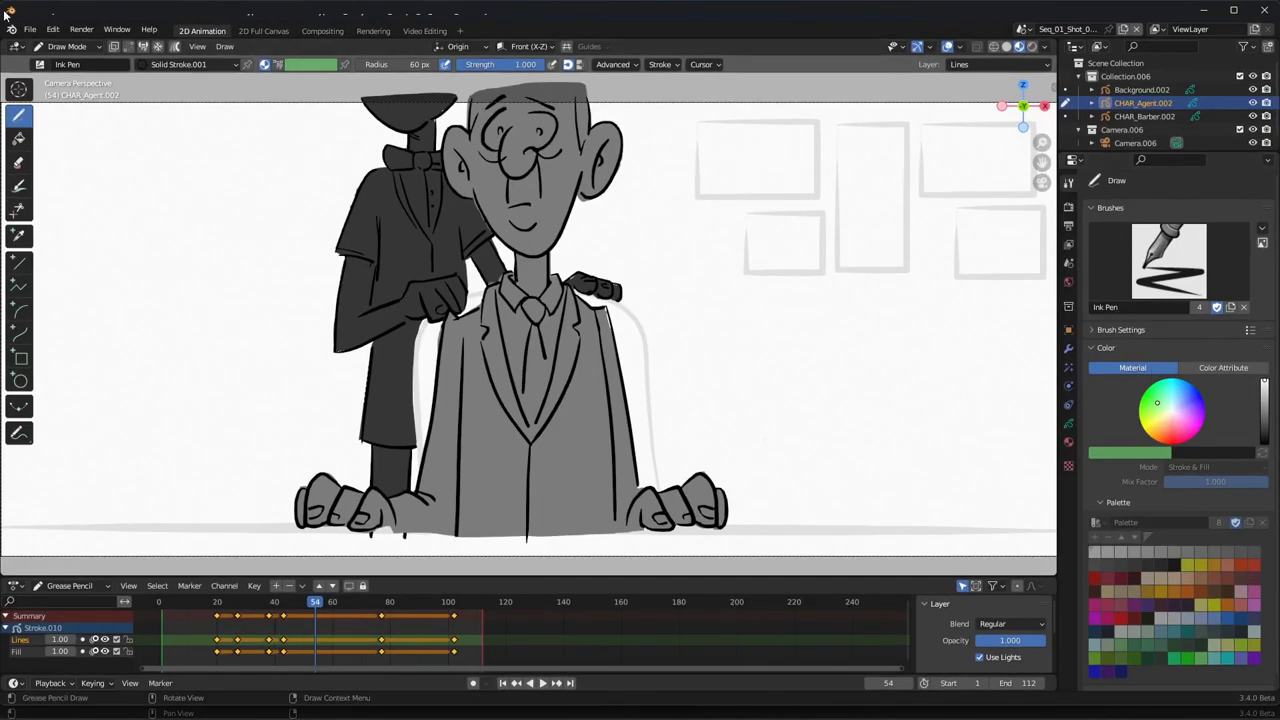
drag(5, 4, 279, 150)
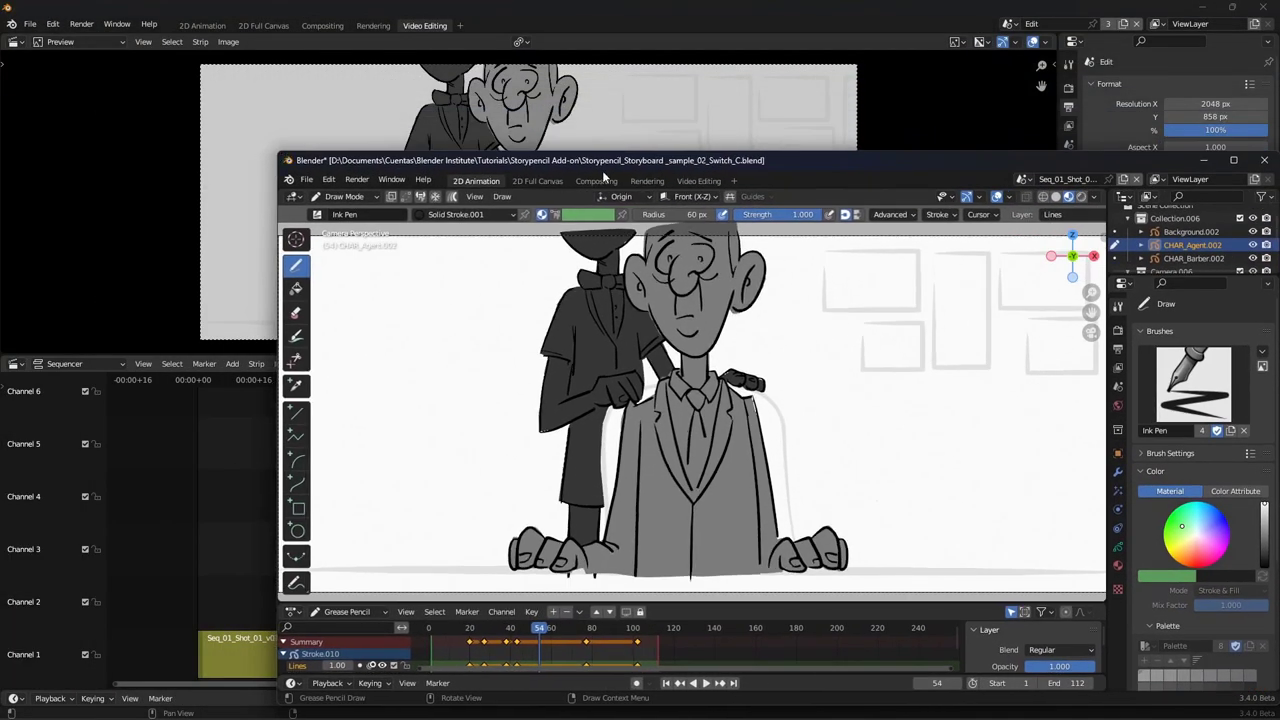
drag(613, 161, 530, 72)
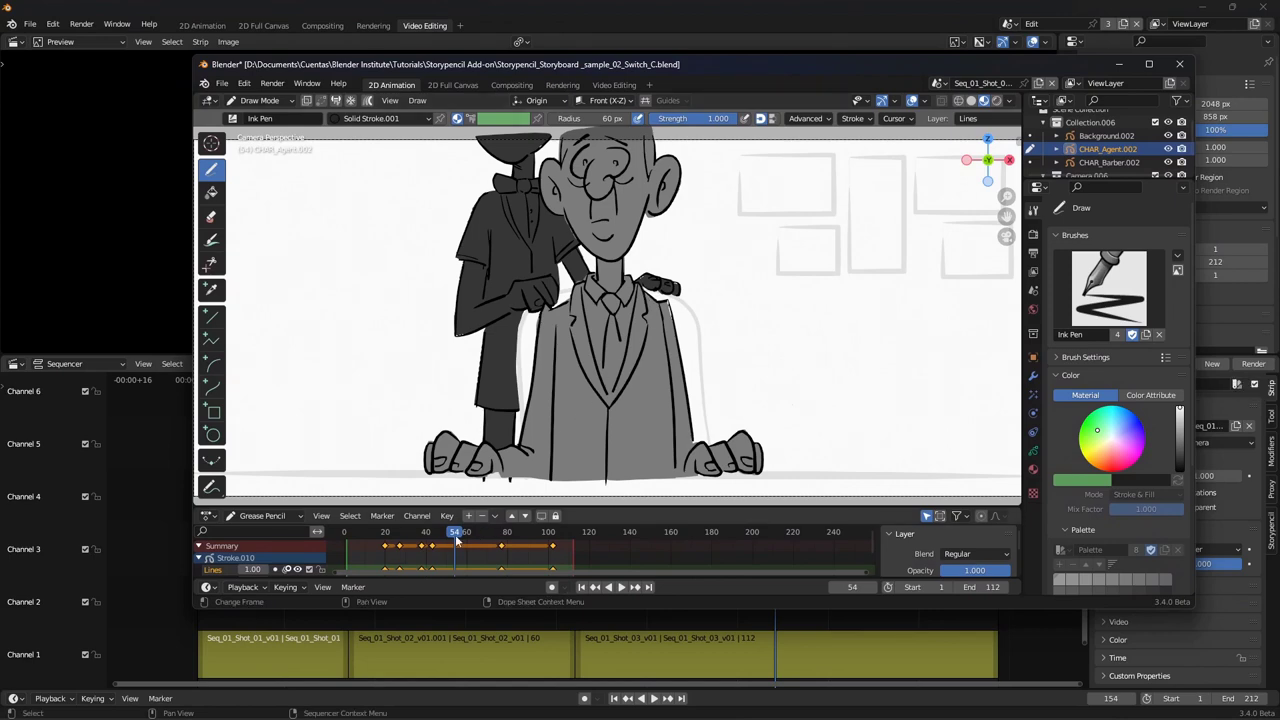
- Duplicate the agent's keyframe at frame 43 to frame 54 and redraw his mouth as a worried grimace
click(433, 547)
key(shift+d)
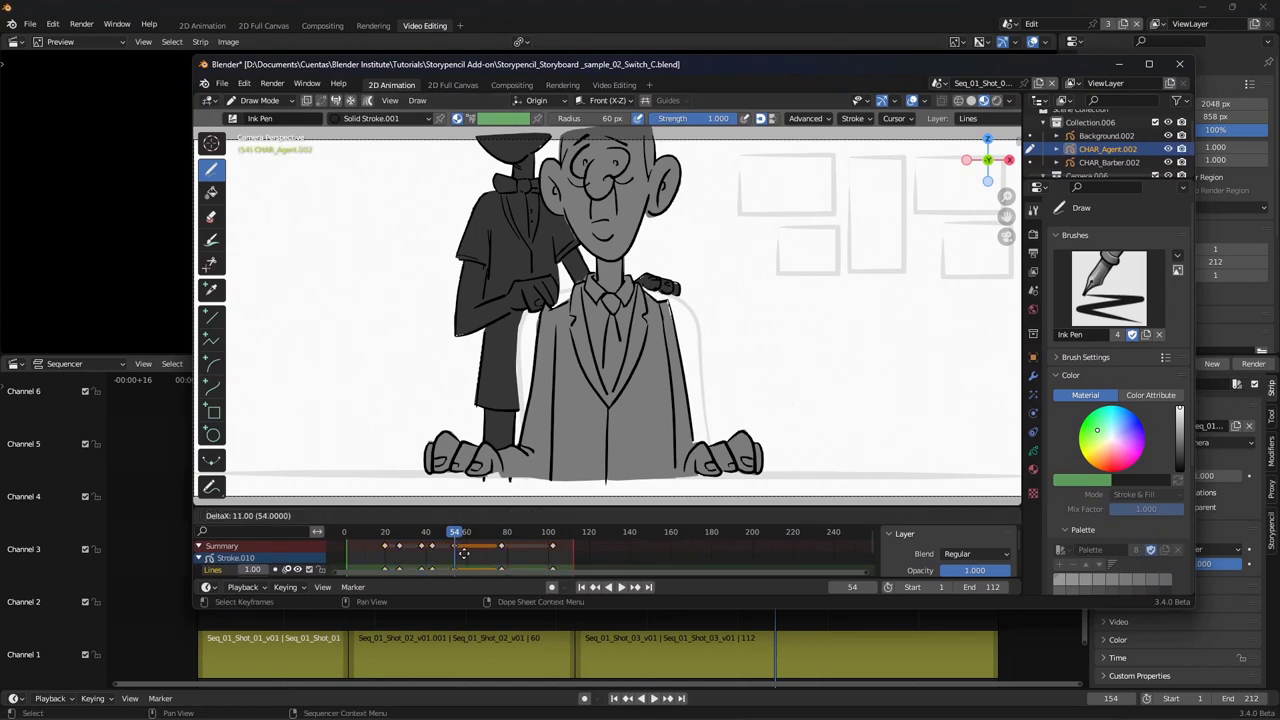
click(462, 553)
shift+middle_drag(648, 189, 653, 282)
mouse_move(653, 282)
ctrl+middle_down()
mouse_move(653, 240)
mouse_move(651, 278)
ctrl+middle_up()
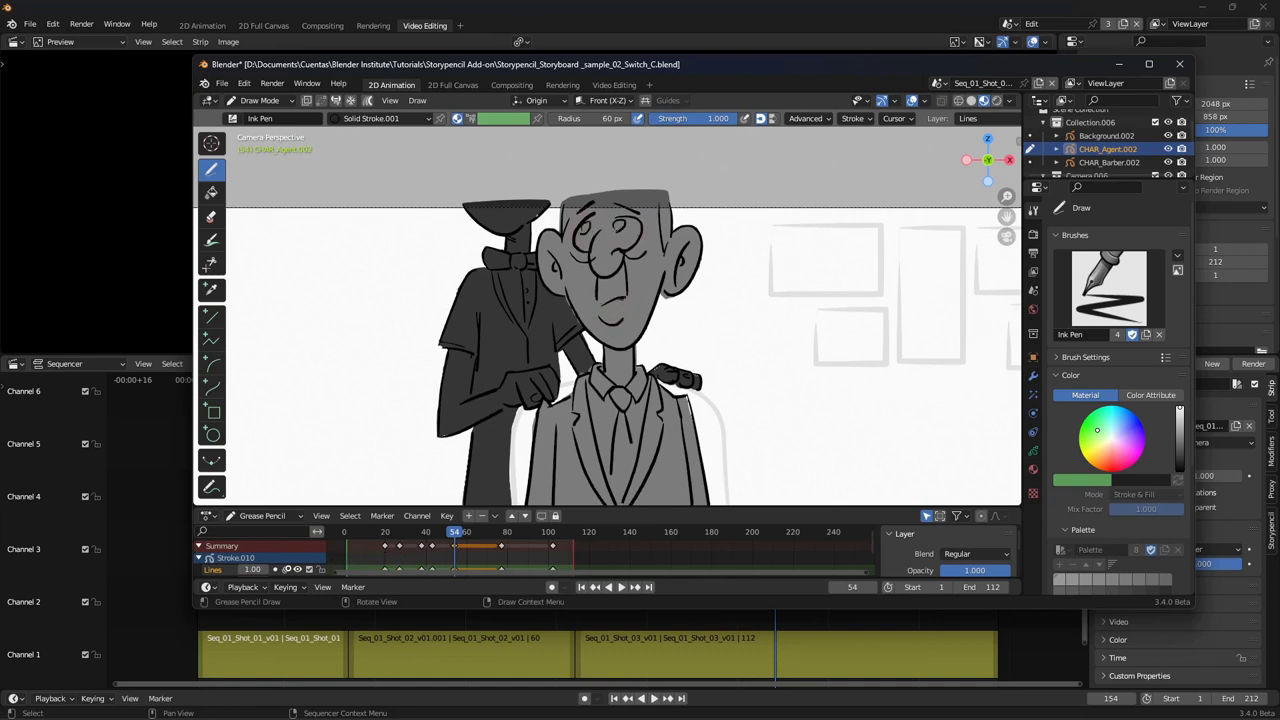
- In Edit Mode, select the agent's head strokes at frame 54, rotate them about 3° and shift them right about 0.07 m
key(ctrl+Tab)
click(714, 306)
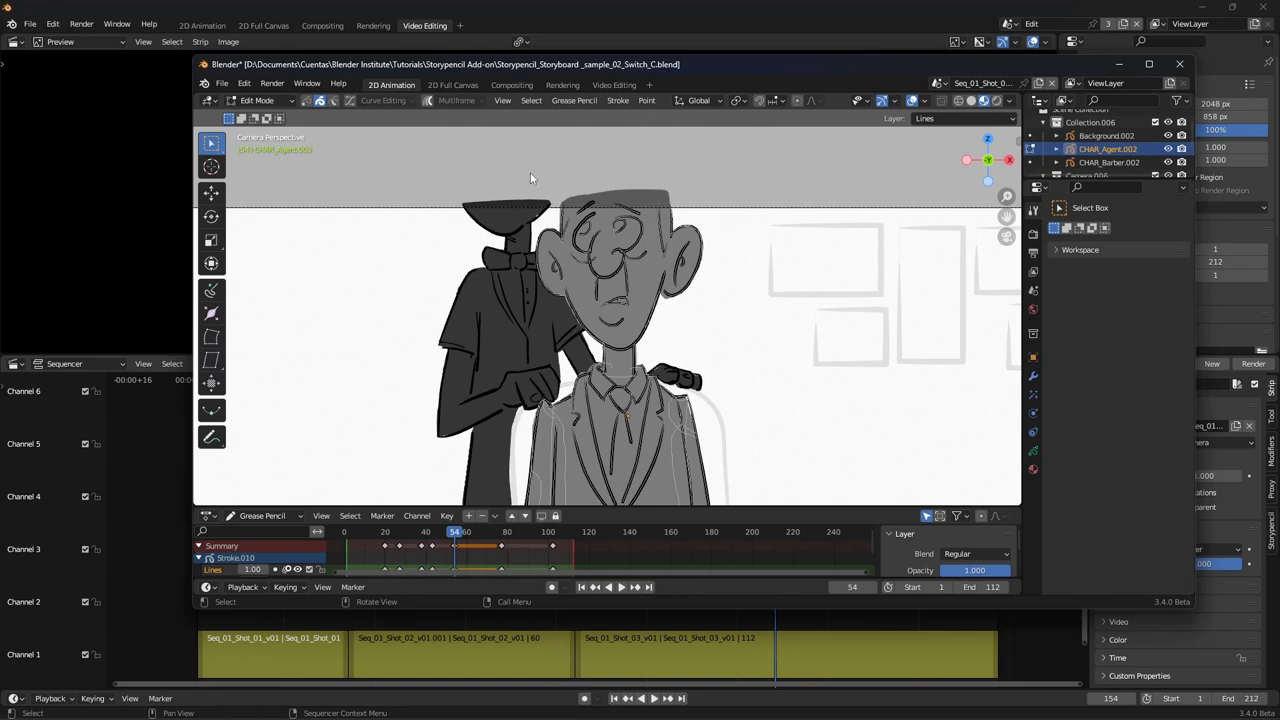
drag(531, 174, 772, 355)
key(r)
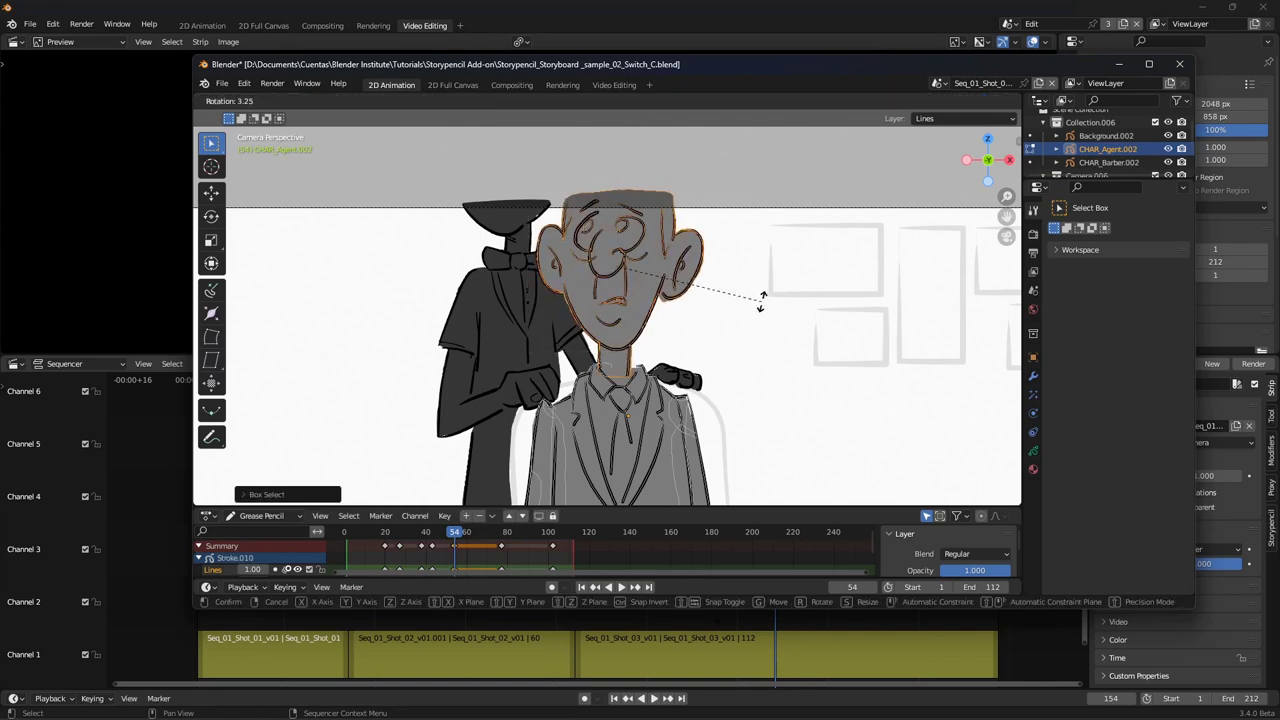
click(757, 308)
key(g)
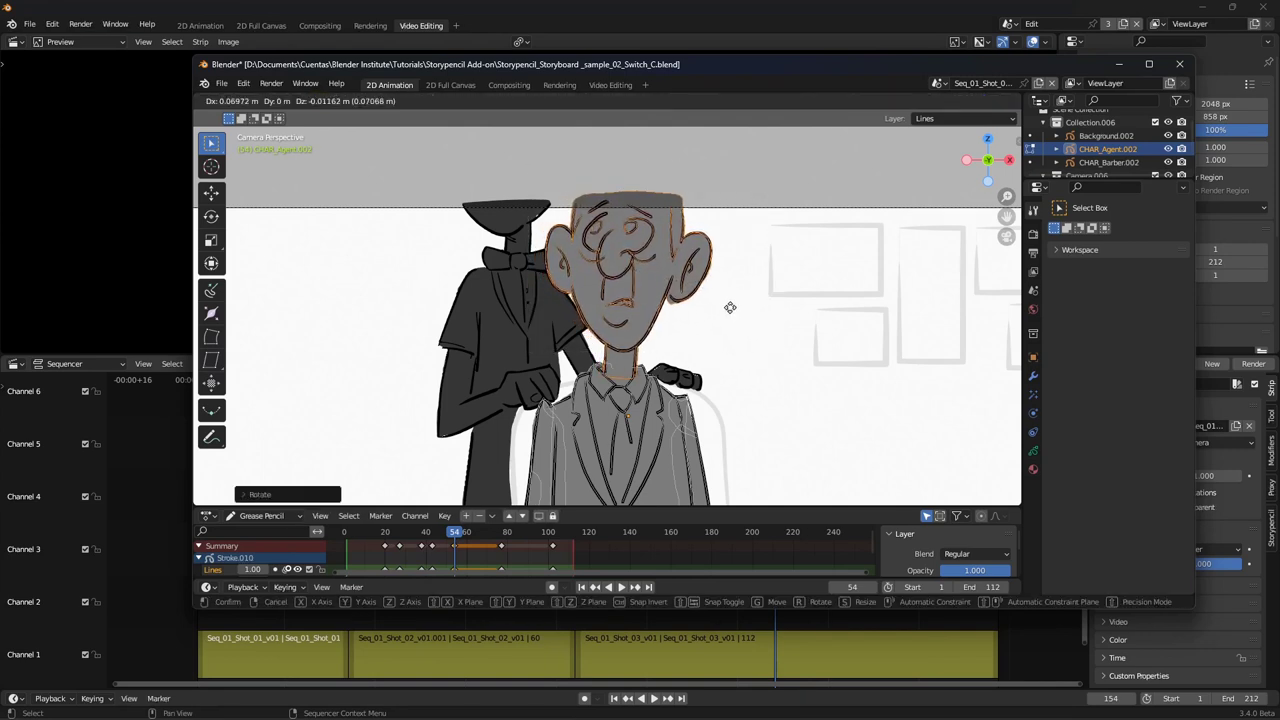
click(729, 308)
- Switch to Sculpt Mode and nudge the agent's head lines at frame 54 using the Push brush with a 205 px radius
key(ctrl+Tab)
key(ctrl+Tab)
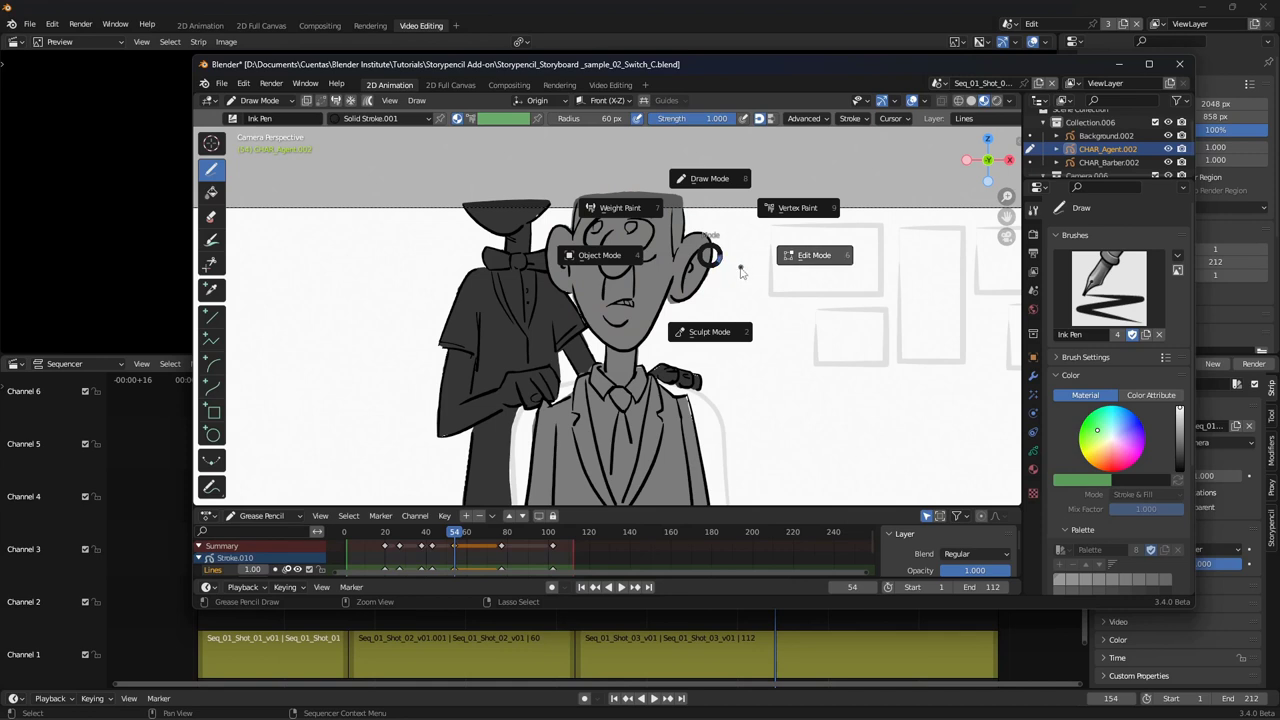
click(709, 331)
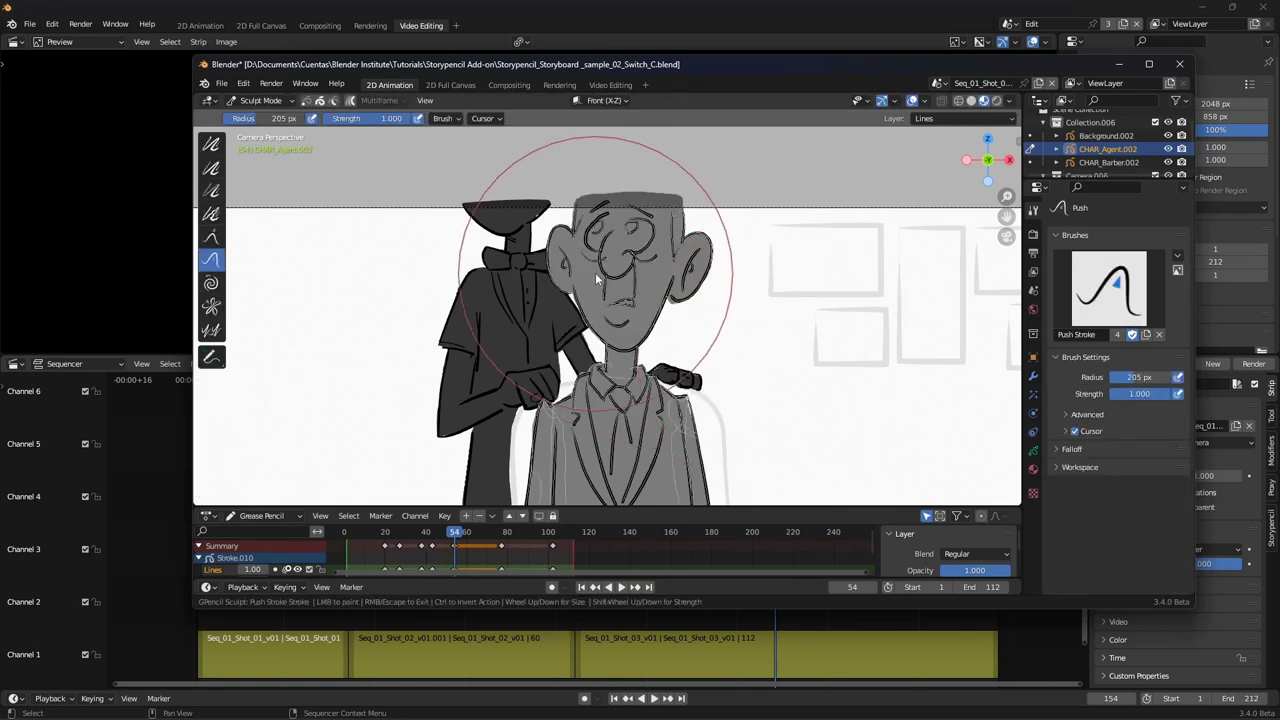
drag(596, 278, 628, 289)
- Move the agent's keyframe that follows frame 54 earlier, to frame 71, where the barber walks away
mouse_move(453, 534)
mouse_down()
mouse_move(506, 541)
mouse_move(453, 542)
mouse_move(491, 548)
mouse_up()
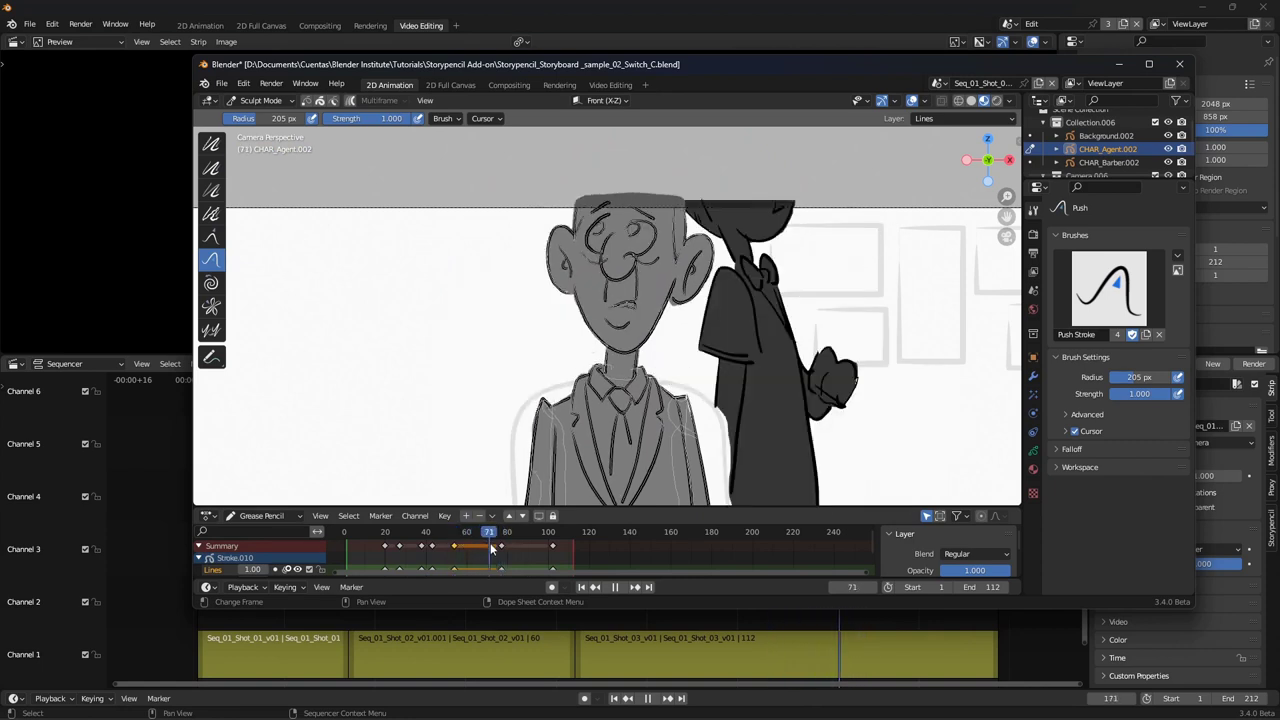
click(503, 548)
key(g)
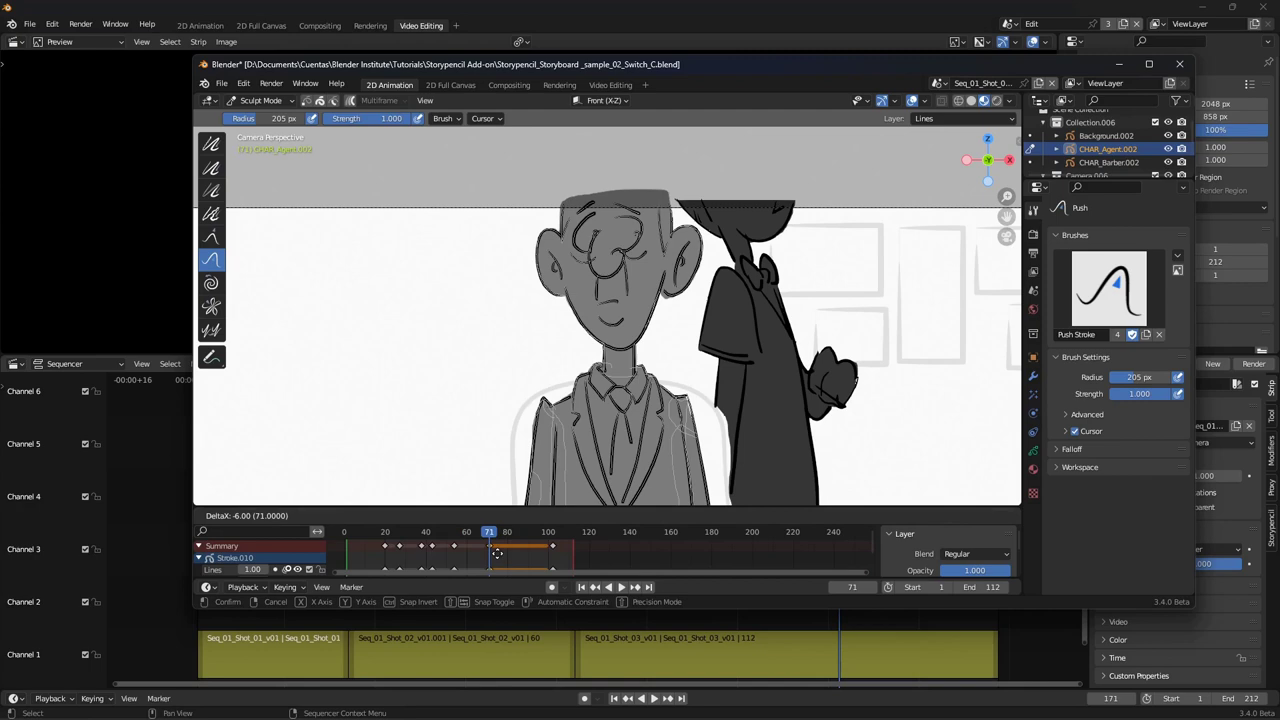
click(496, 551)
- In Draw Mode, redraw the agent's eyes at frame 71 with half-closed eyelids using the Ink Pen
click(260, 100)
click(257, 160)
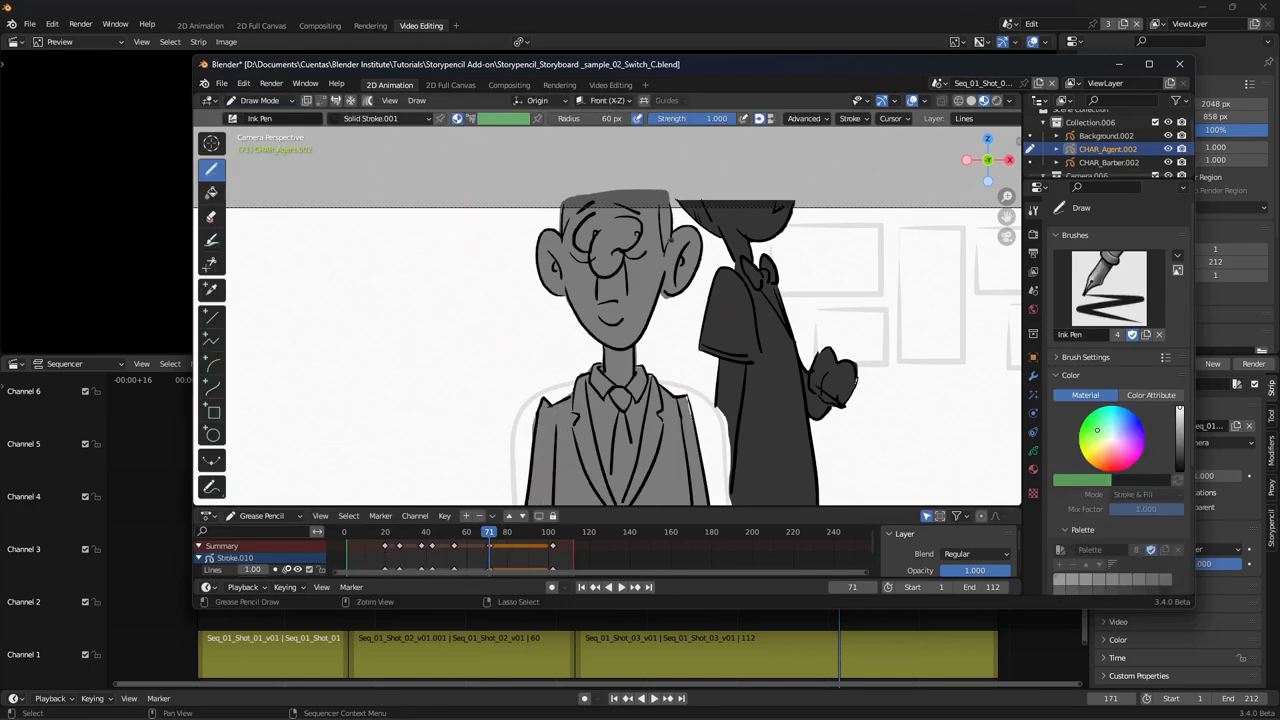
scroll(625, 245, up, 2)
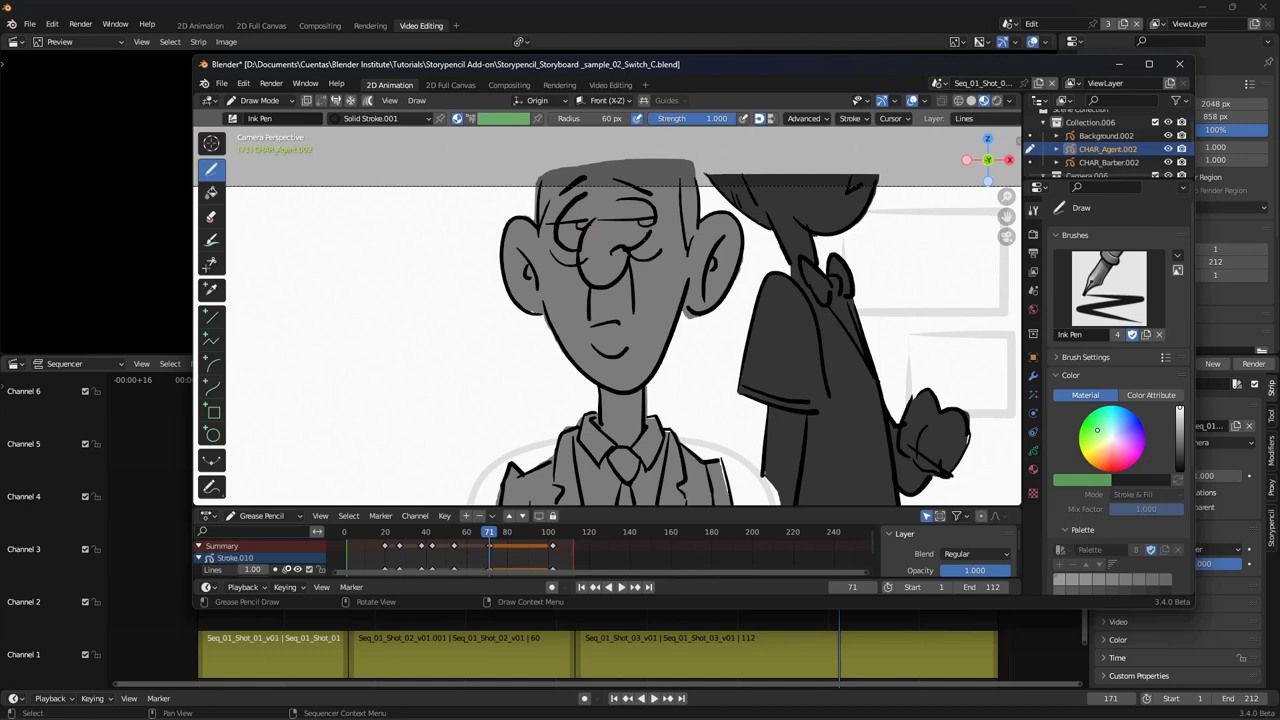
ctrl+middle_drag(605, 329, 672, 380)
shift+middle_drag(675, 365, 680, 285)
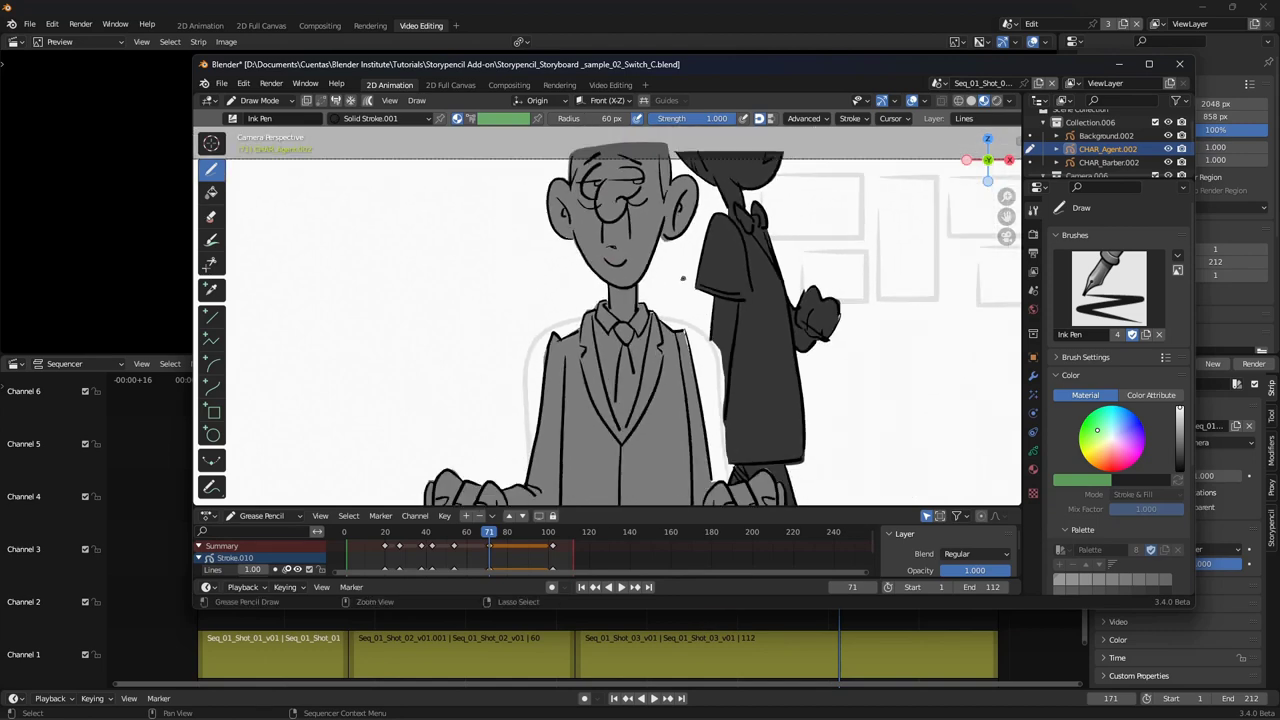
- Go to the agent's last keyframe at frame 102 and rework his eyes and brows into an angry frown
drag(489, 534, 552, 533)
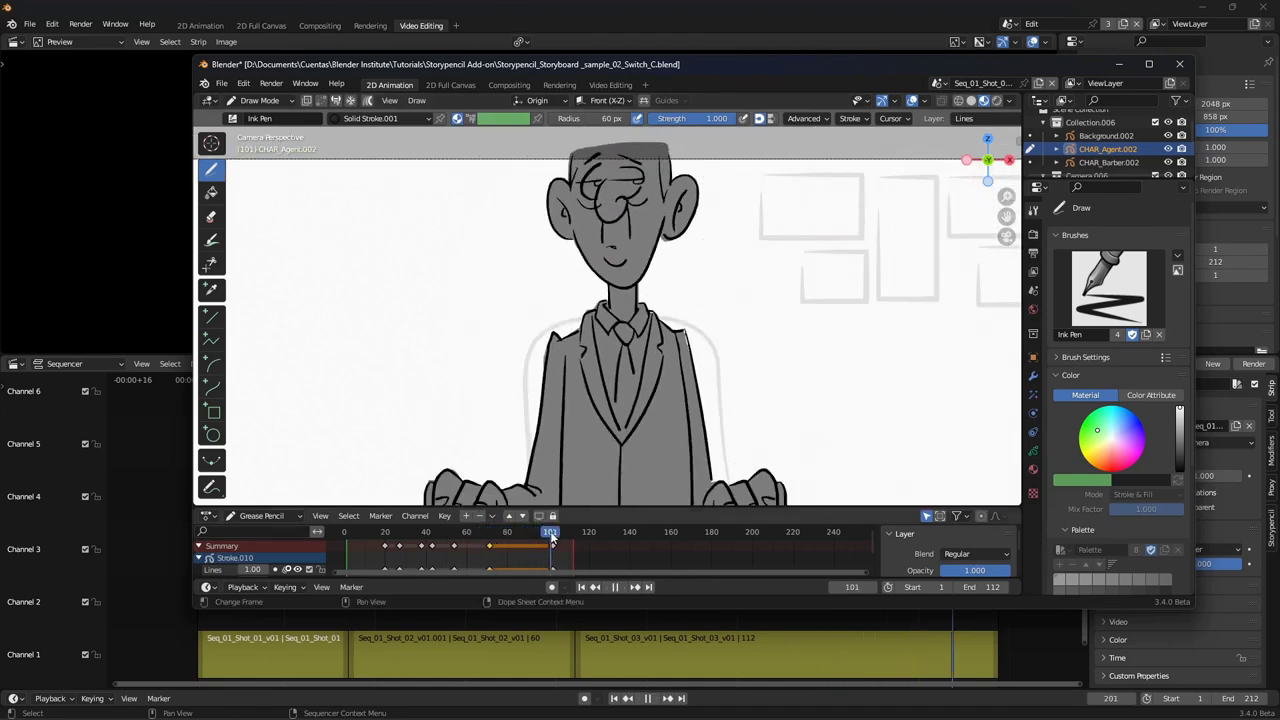
shift+middle_drag(622, 262, 613, 298)
ctrl+middle_drag(613, 298, 607, 228)
ctrl+drag(564, 187, 575, 191)
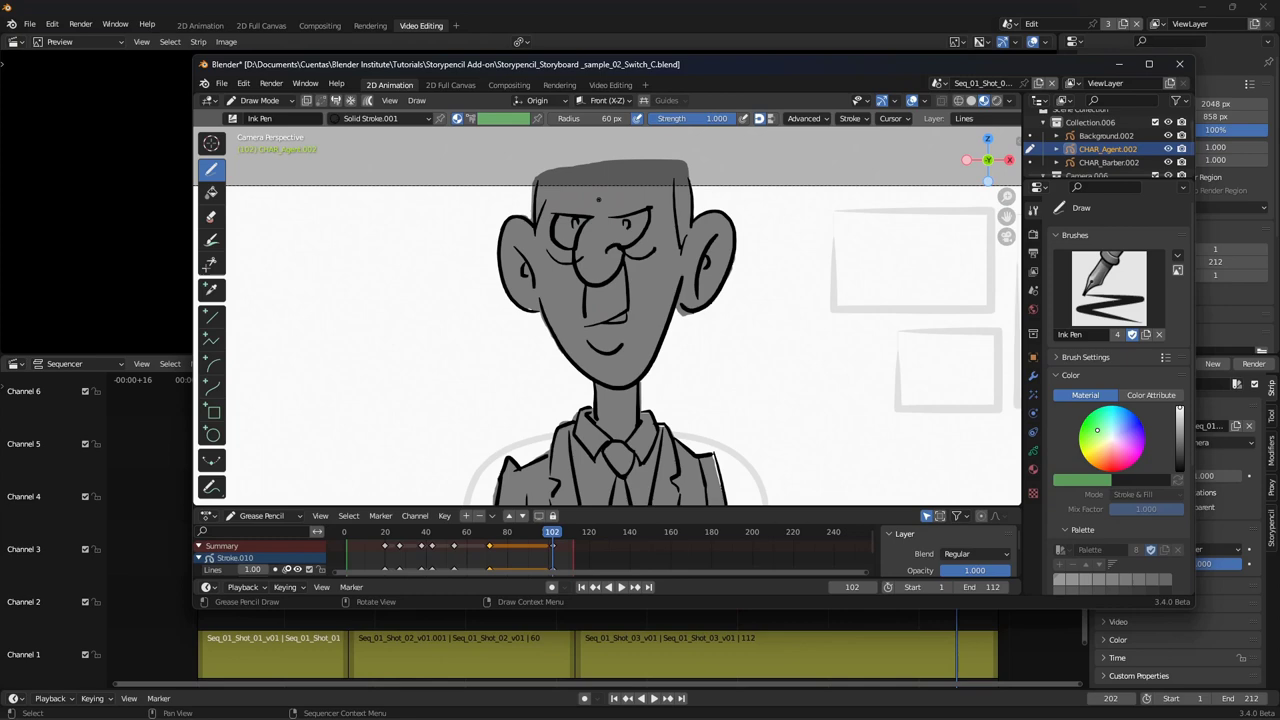
- Scrub the third shot back to frame 54 to review the changed drawings and close the drawing window
shift+middle_drag(606, 345, 616, 235)
ctrl+middle_drag(616, 235, 614, 345)
mouse_move(551, 535)
mouse_down()
mouse_move(402, 540)
mouse_move(550, 547)
mouse_move(456, 553)
mouse_up()
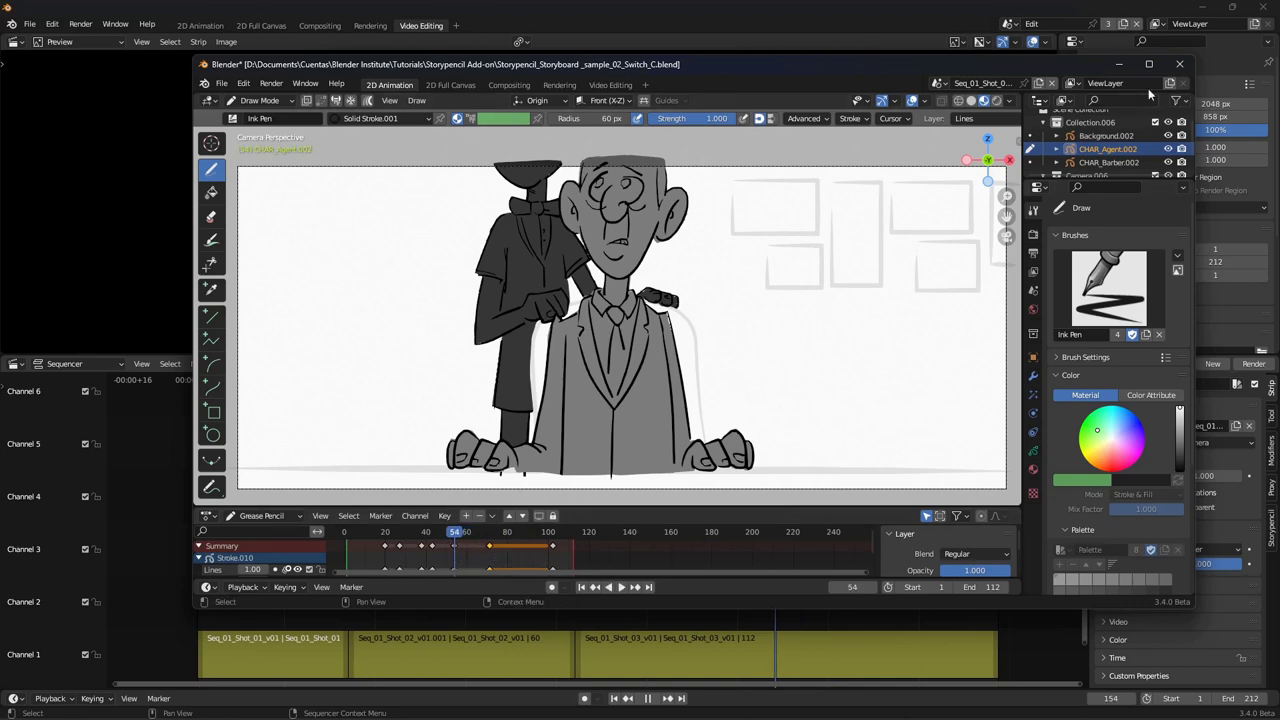
click(1179, 63)
- Scrub the third shot in the edit and in the drawing window's timeline to check that both stay synchronized
mouse_move(790, 386)
mouse_down()
mouse_move(889, 388)
mouse_move(771, 398)
mouse_move(939, 398)
mouse_up()
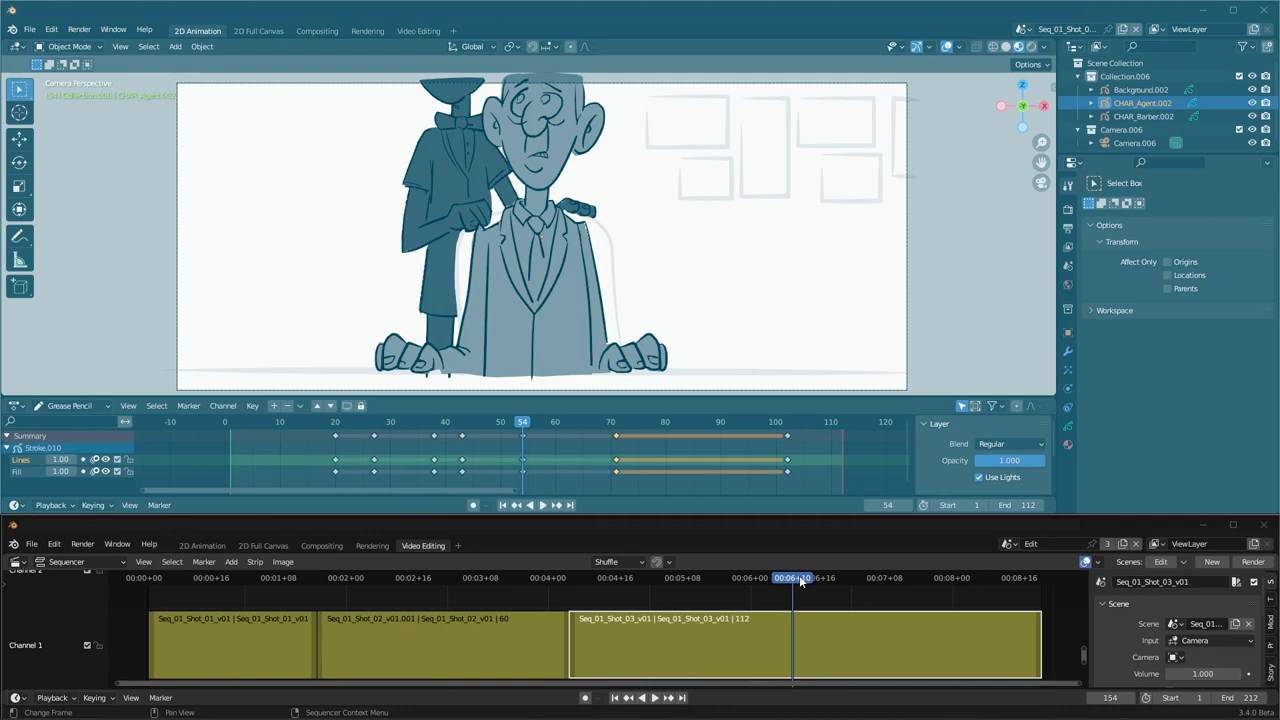
key(space)
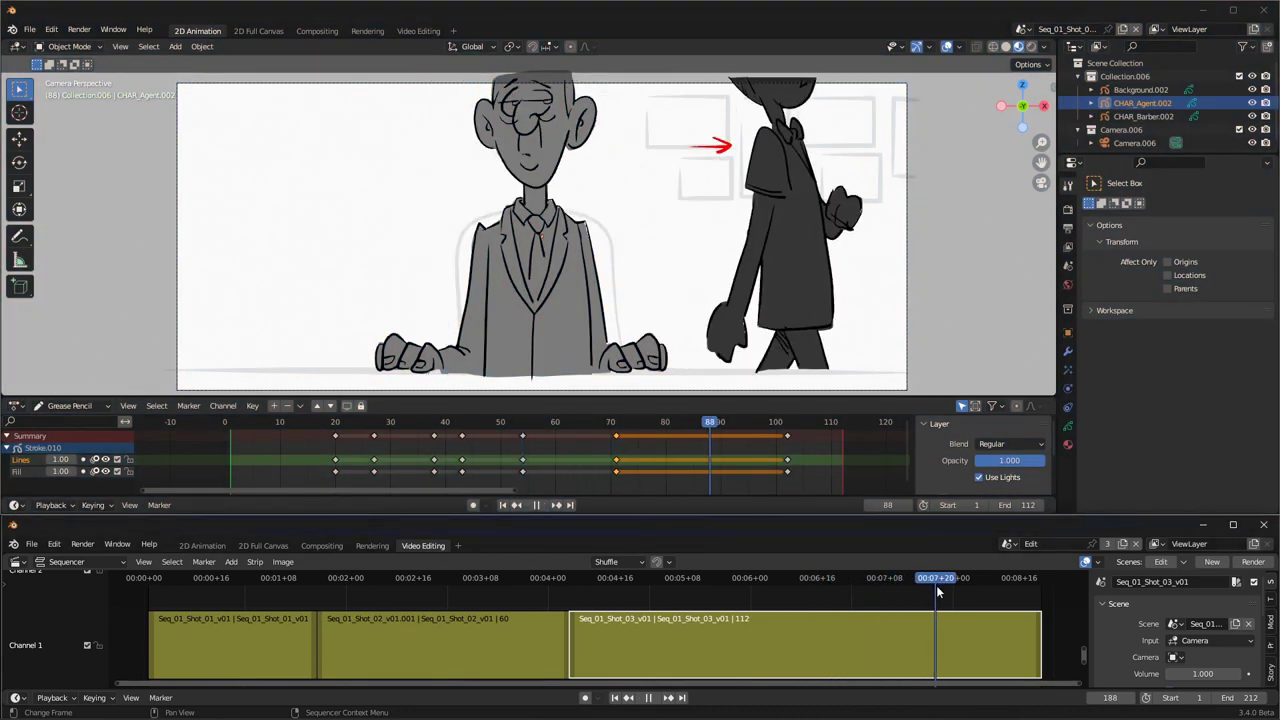
drag(936, 585, 651, 625)
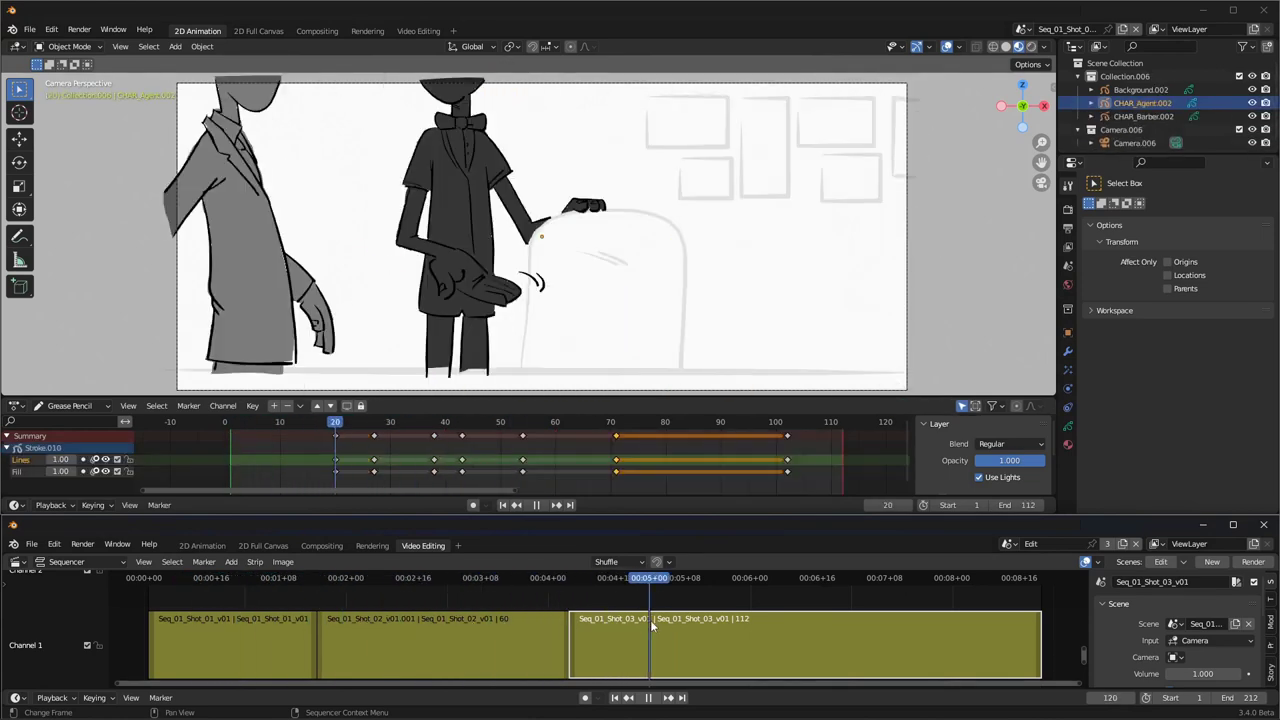
drag(340, 430, 524, 450)
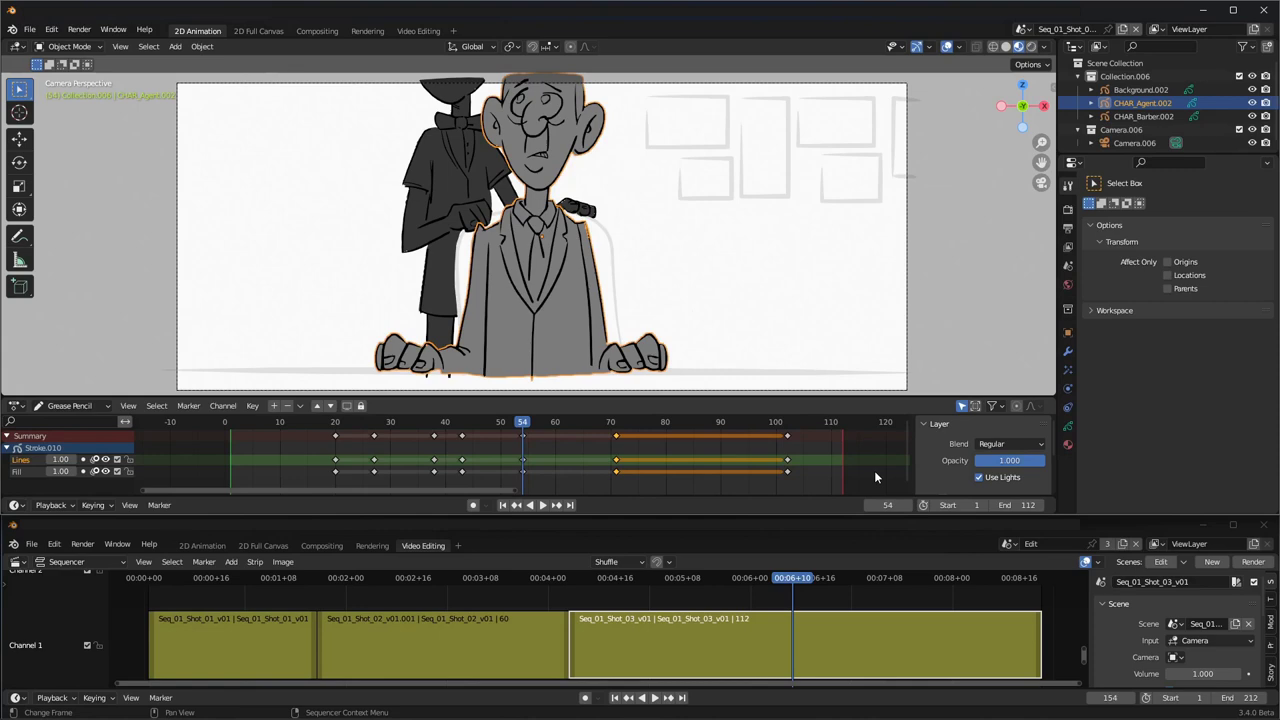
- Go to frame 30 of the edit in the first shot and duplicate the agent's frame 20 keyframe to frame 30
click(597, 592)
drag(597, 592, 271, 578)
click(335, 436)
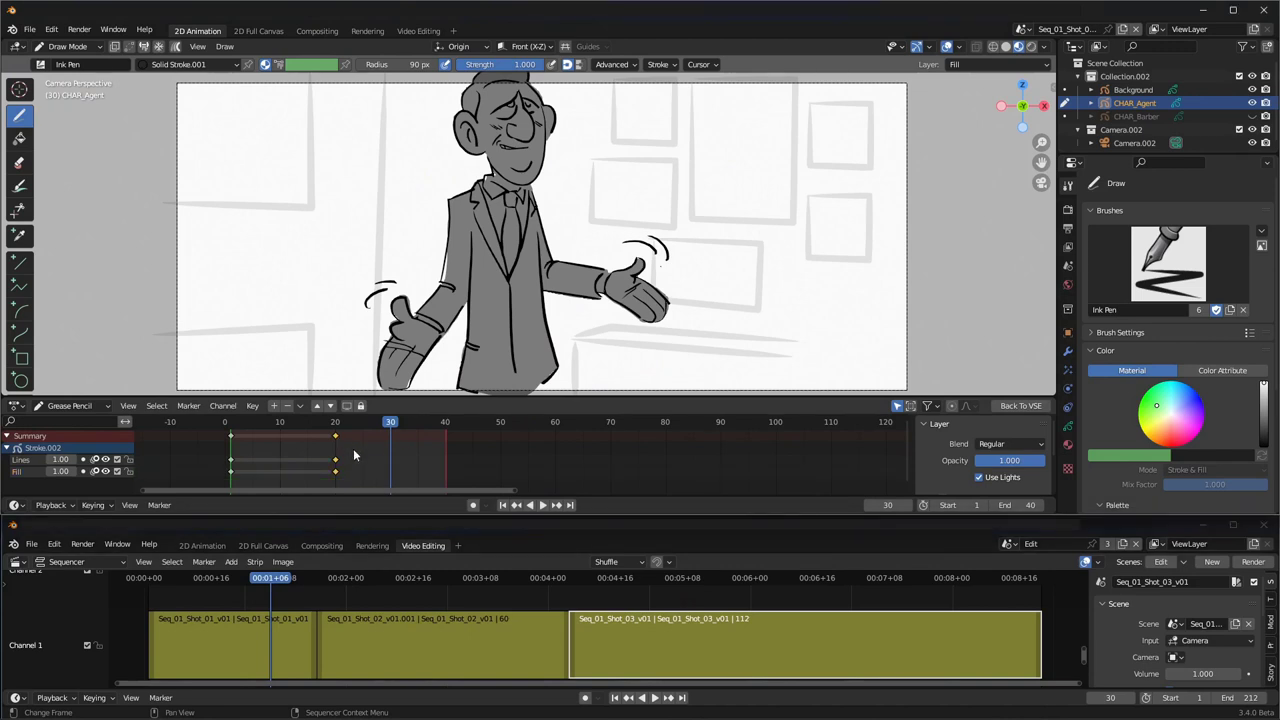
key(shift+d)
click(404, 444)
- Erase the agent's outstretched arms, hands and motion lines from the drawing at frame 30
key(e)
mouse_move(396, 374)
mouse_down()
mouse_move(405, 316)
mouse_move(440, 274)
mouse_move(651, 293)
mouse_move(560, 246)
mouse_move(556, 263)
mouse_up()
key(d)
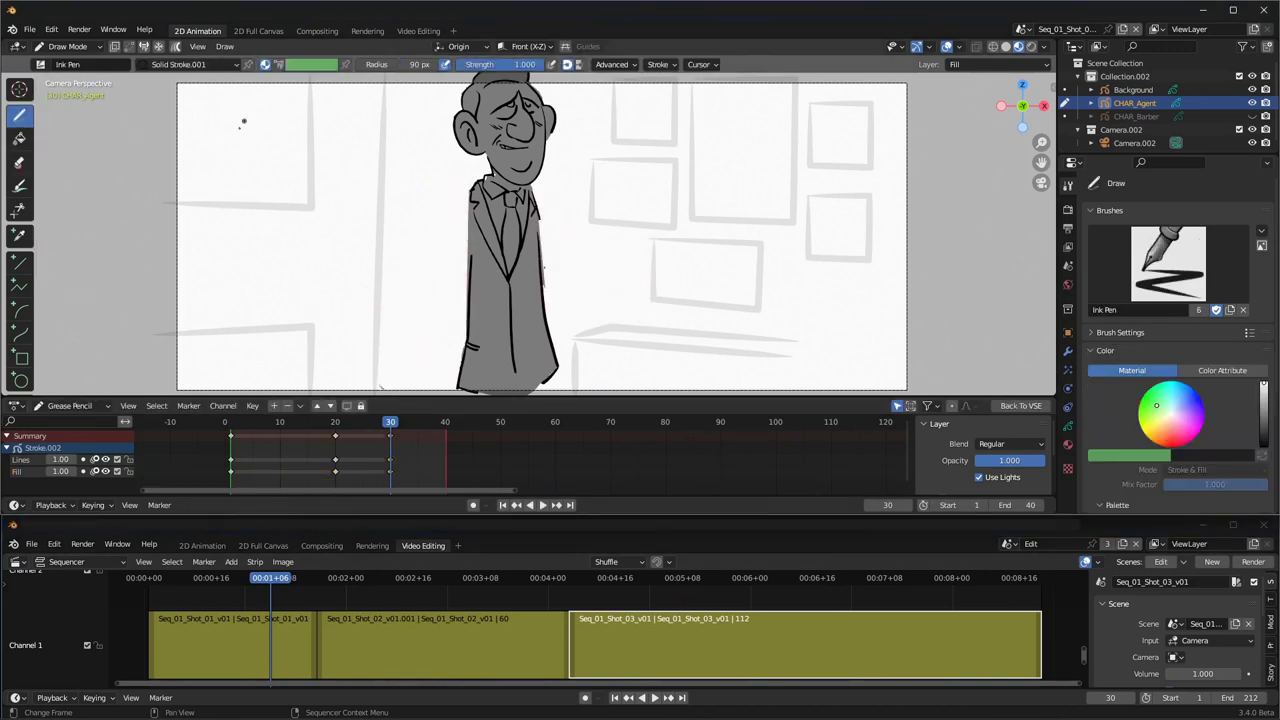
- Draw both of the agent's arms bent with hands on hips on the Lines layer at frame 30
click(25, 460)
mouse_move(466, 195)
mouse_down()
mouse_move(443, 214)
mouse_move(437, 325)
mouse_up()
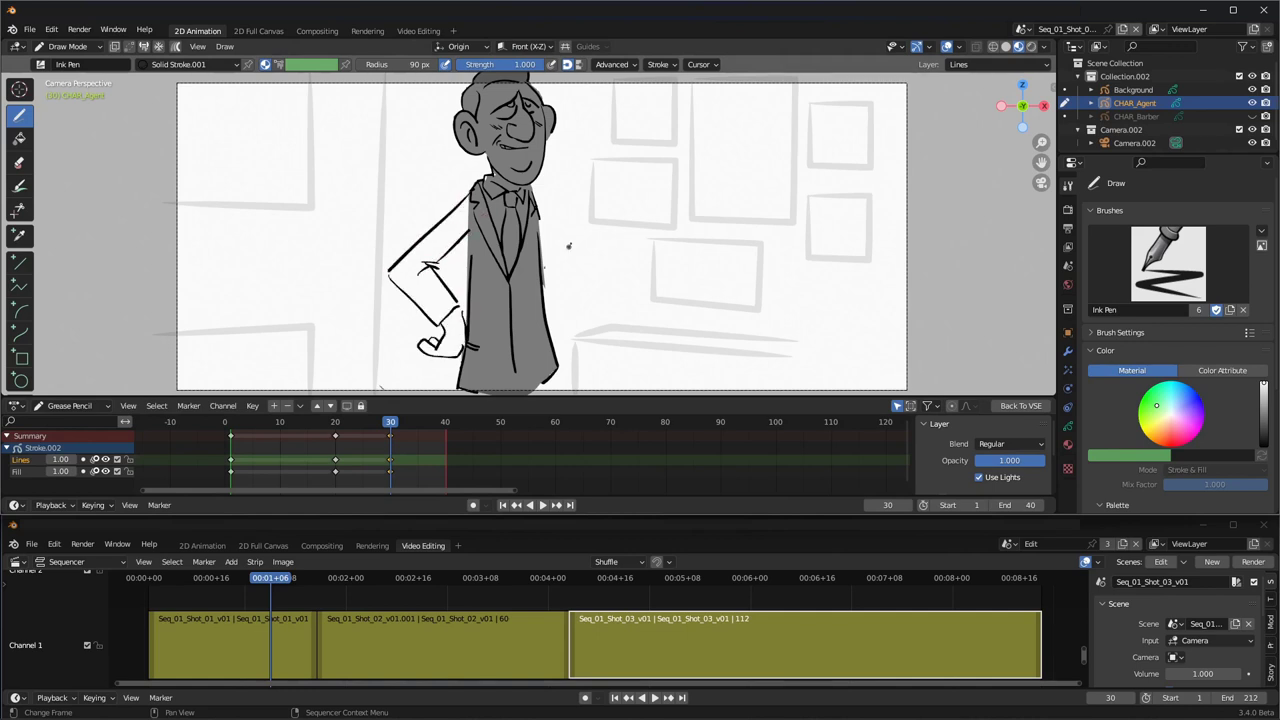
drag(537, 189, 593, 273)
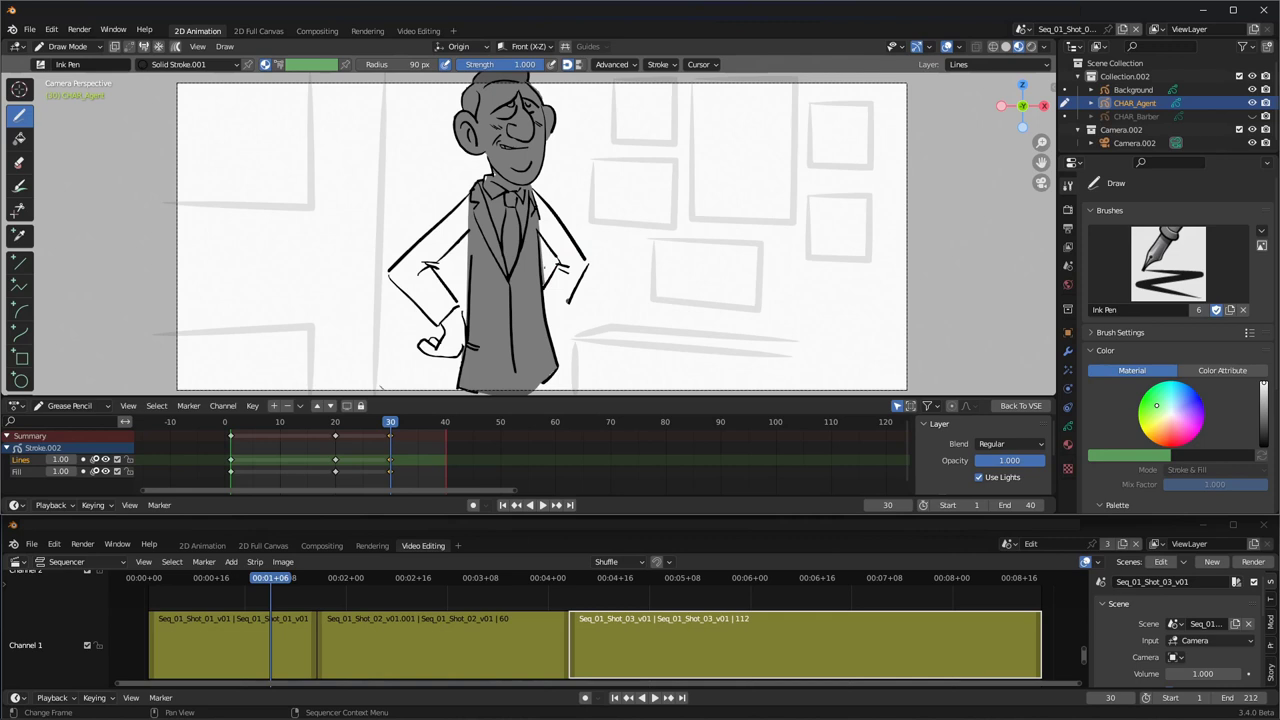
- Fill the agent's new arms and hands with the F_50% grey material on the Fill layer
click(25, 471)
click(20, 138)
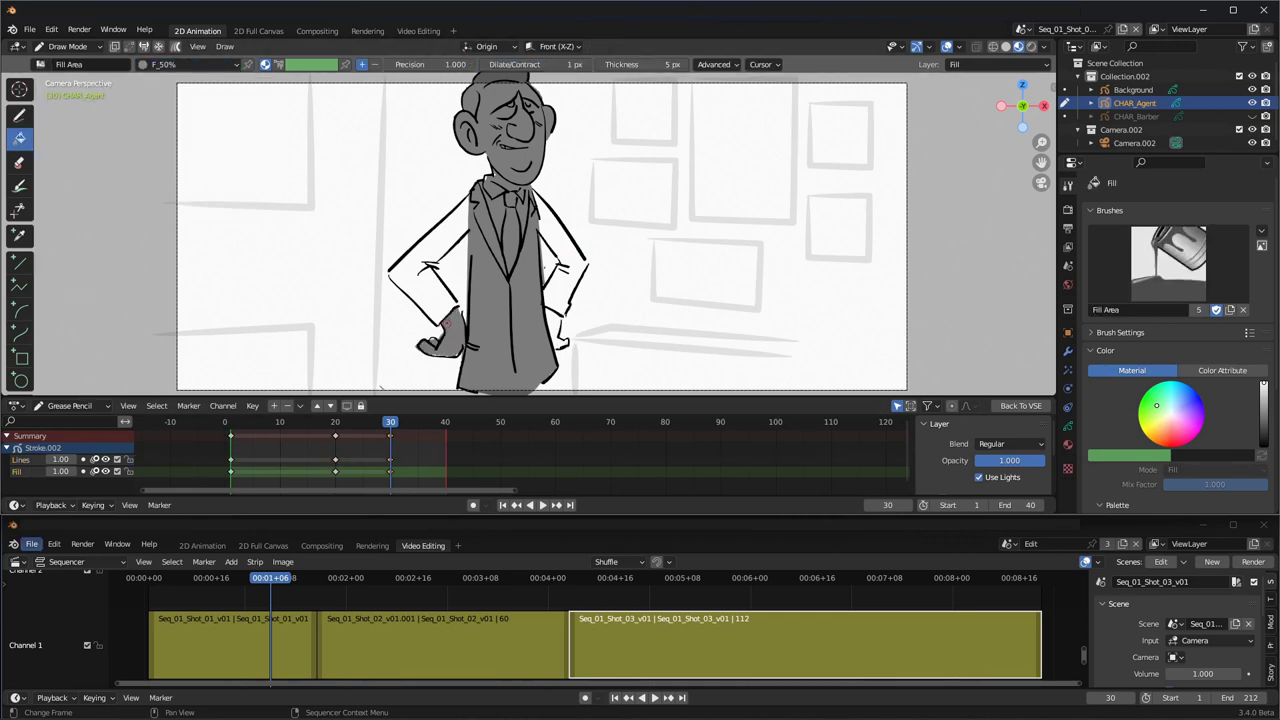
click(430, 260)
mouse_move(460, 306)
shift+mouse_down()
mouse_move(431, 265)
mouse_move(467, 230)
mouse_move(566, 232)
mouse_move(563, 269)
shift+mouse_up()
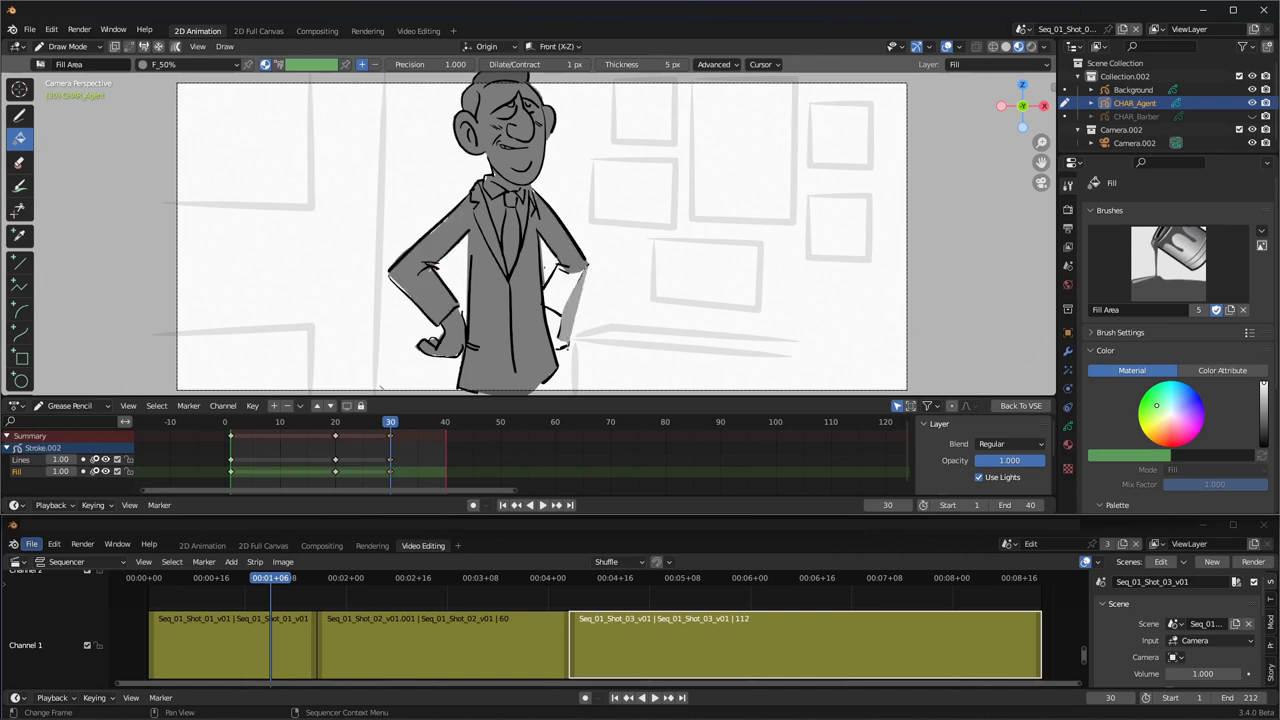
click(570, 302)
- Reshape the agent's head and bent arm in Sculpt Mode with the Push brush at a 159 px radius
key(ctrl+Tab)
key(f)
click(514, 157)
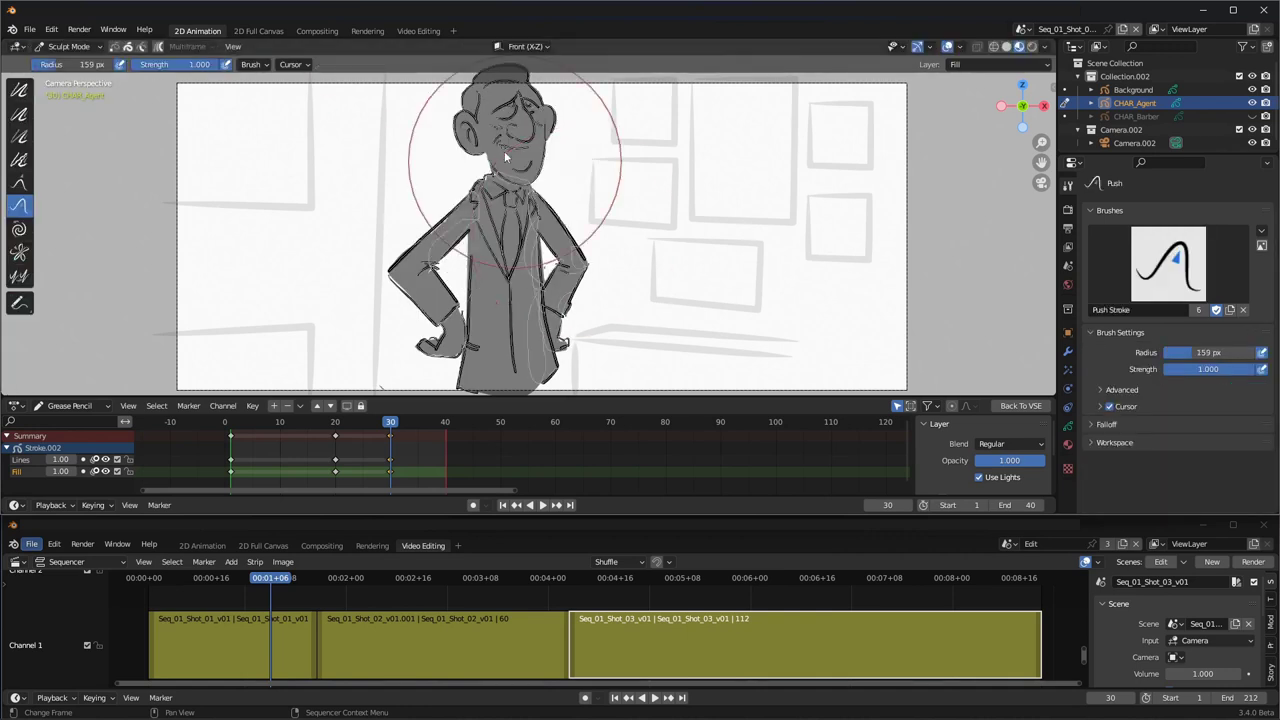
mouse_move(514, 157)
mouse_down()
mouse_move(480, 130)
mouse_move(490, 145)
mouse_up()
drag(428, 300, 434, 342)
- Rotate and move the agent's strokes in Edit Mode to refine the frame 30 pose, and check it in the edit
mouse_move(389, 423)
mouse_down()
mouse_move(277, 424)
mouse_move(390, 432)
mouse_up()
key(Tab)
key(r)
click(626, 208)
key(g)
click(636, 208)
click(279, 579)
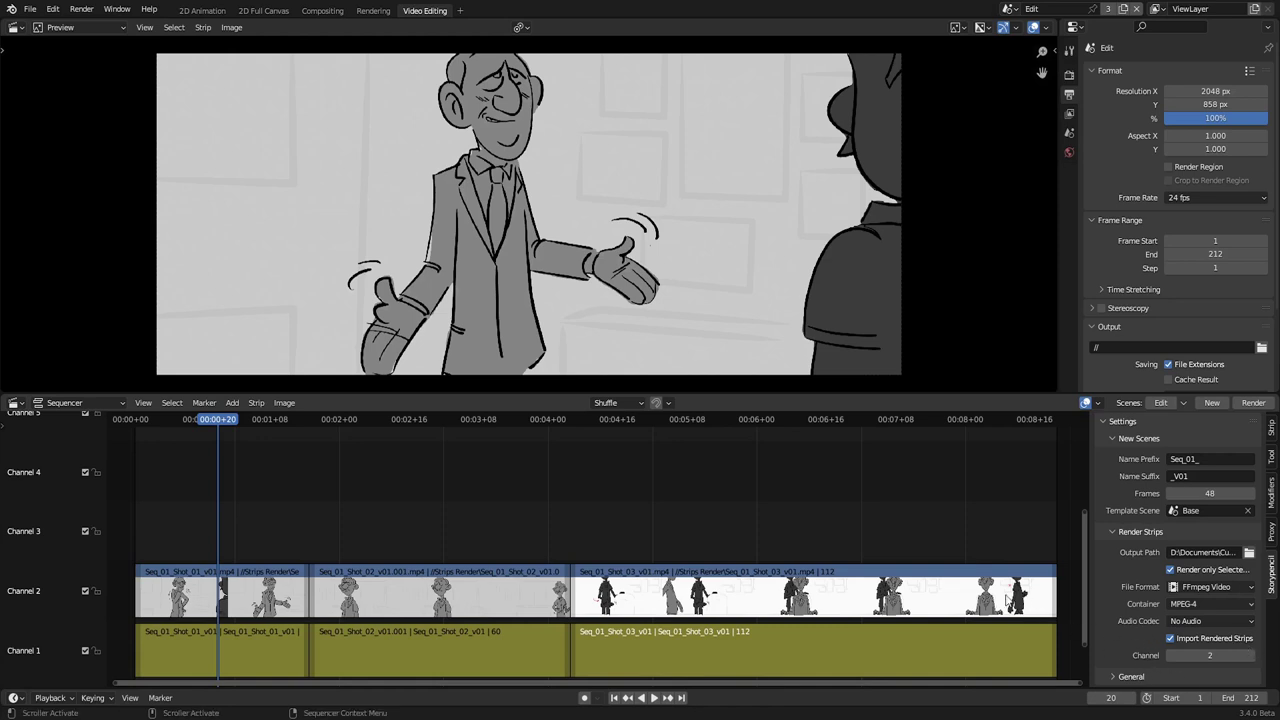
- Go to frame 48 of the edit and render the selected scene strips as PNG images, imported into channel 2
drag(218, 422, 338, 491)
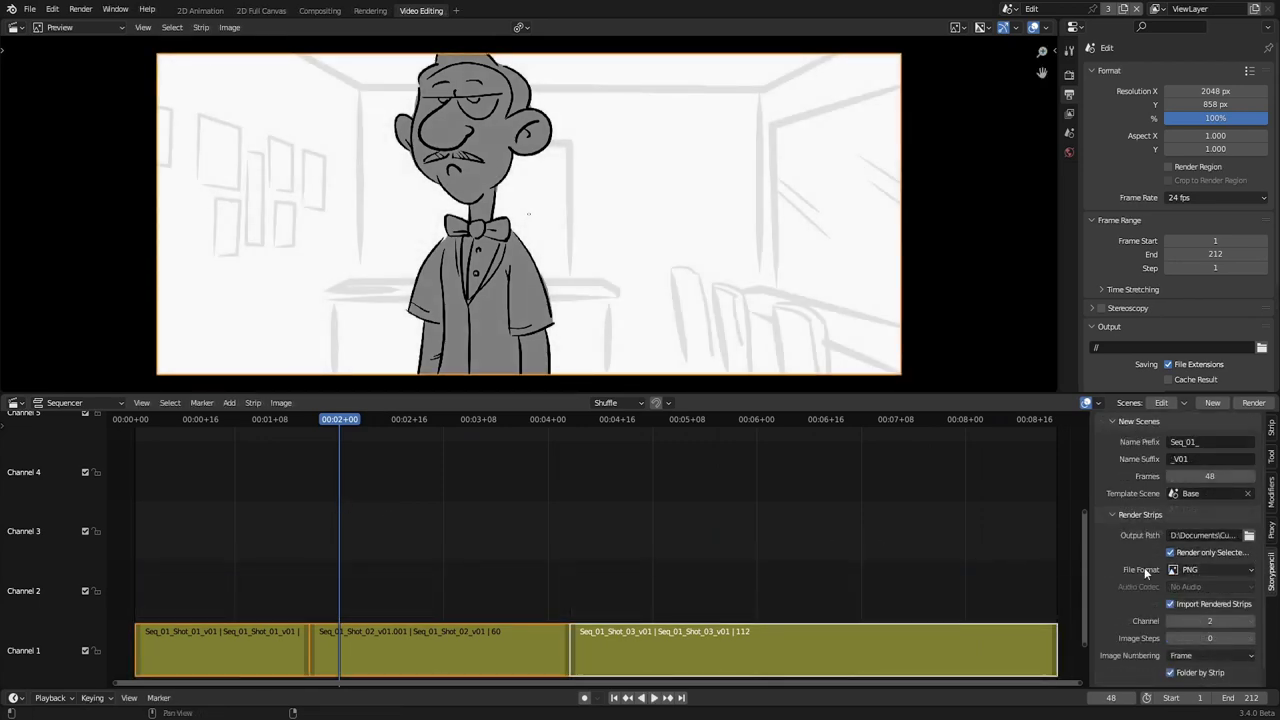
click(1237, 571)
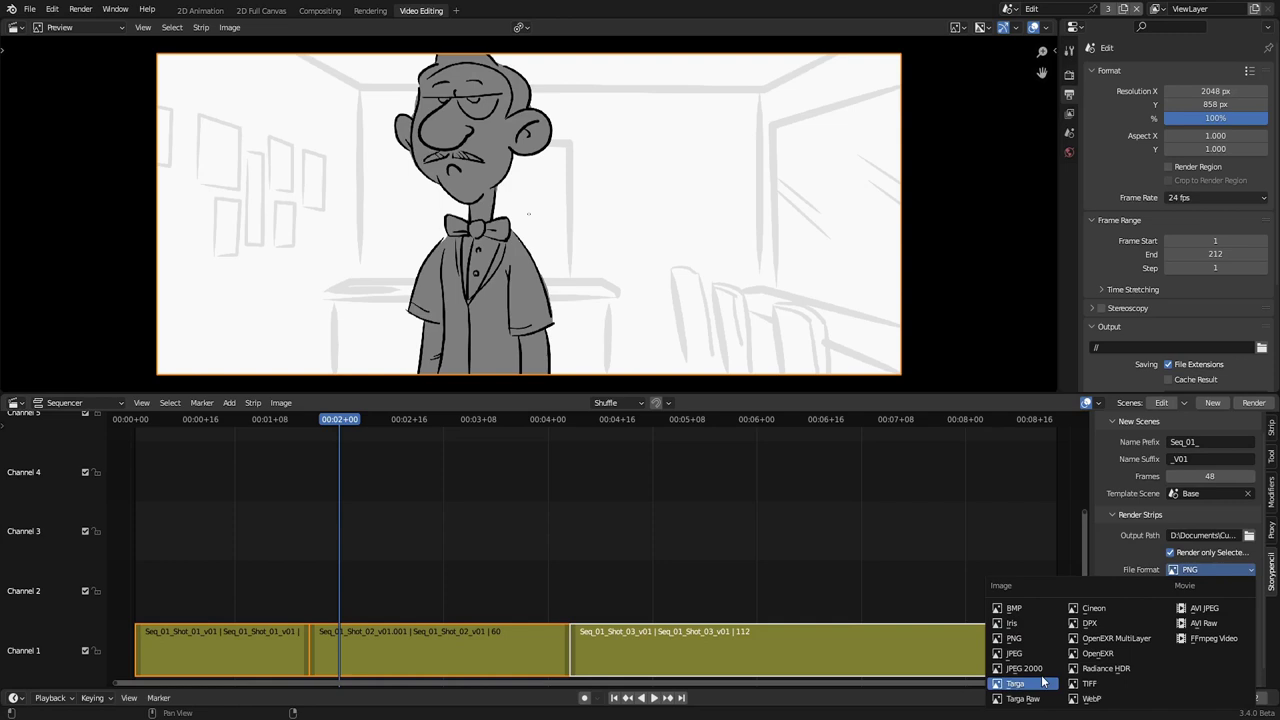
click(1249, 405)
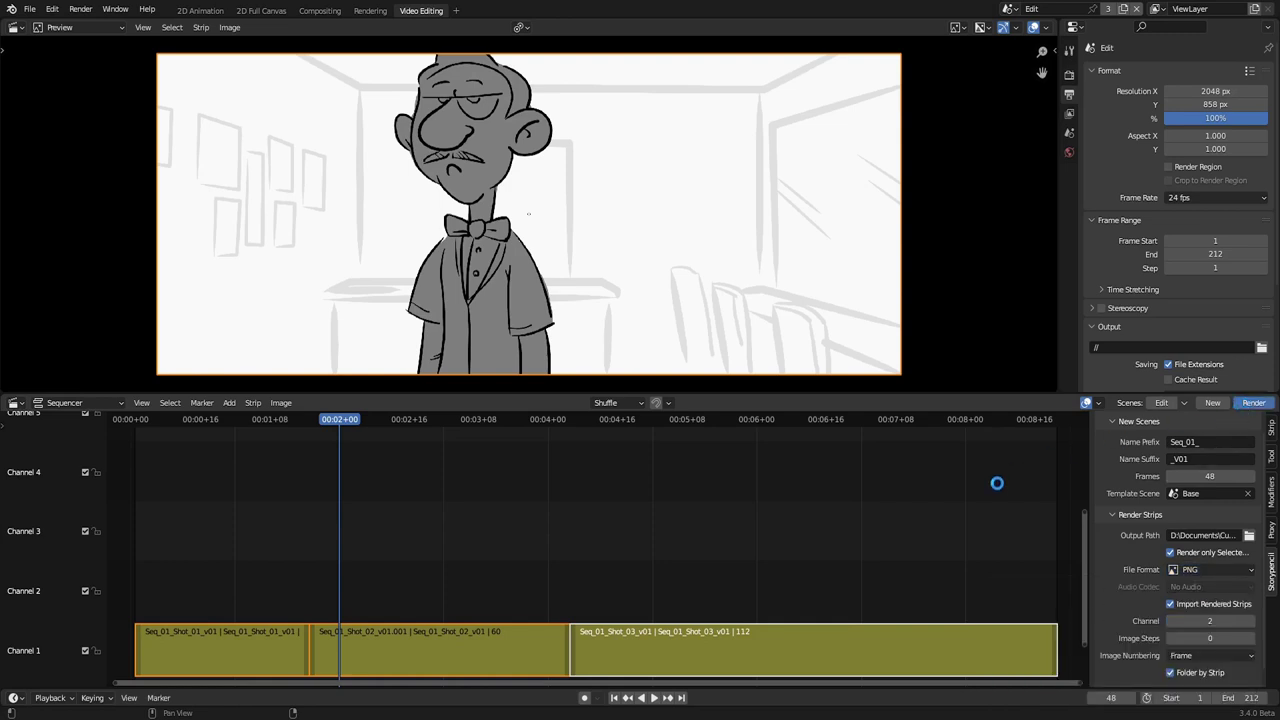